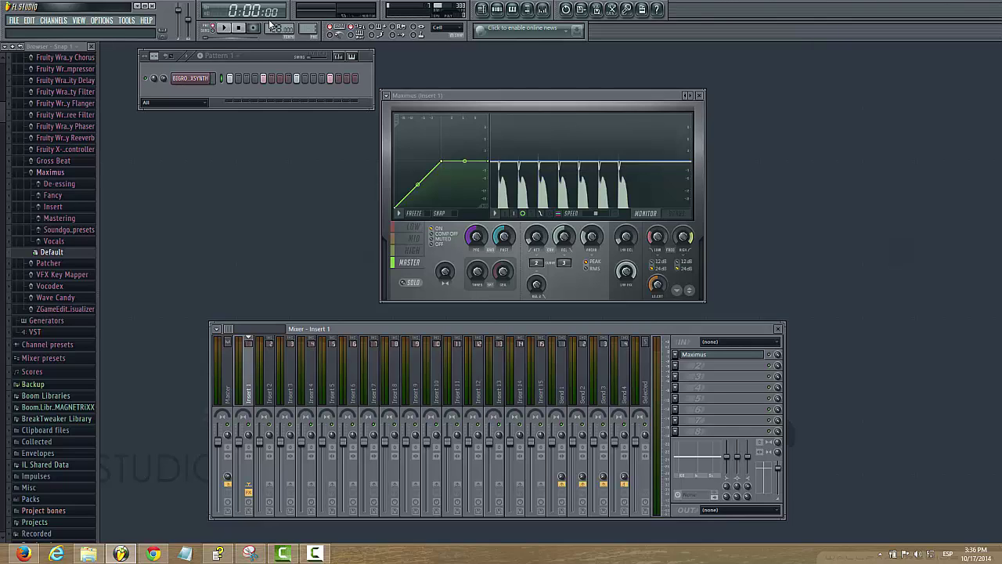
Step: Switch to Snipping Tool and annotate the waveform snip with red arrows, a loop from panel 3 to panel 1, and shading over panel 1's peaks
click(250, 552)
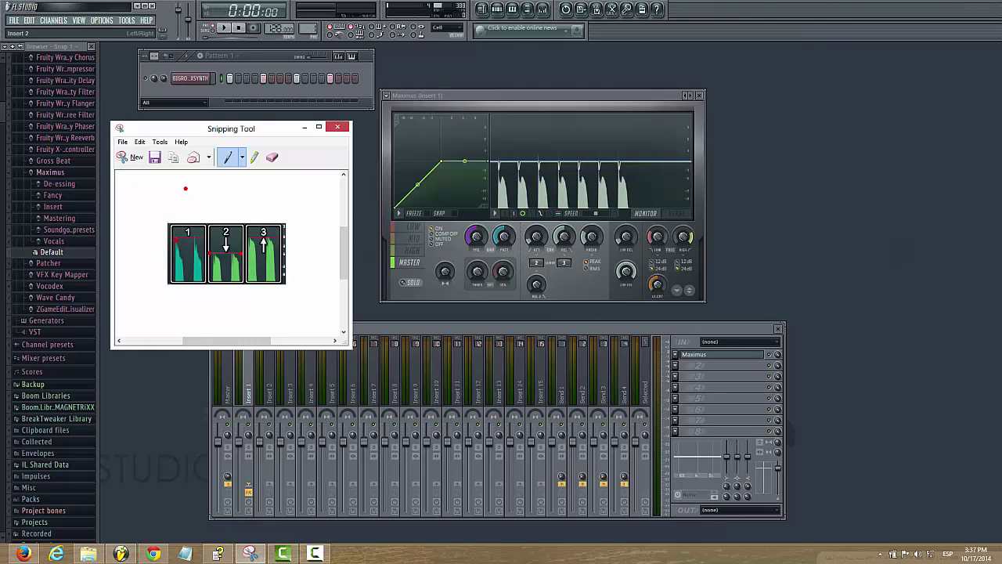
drag(191, 180, 189, 216)
drag(230, 180, 230, 218)
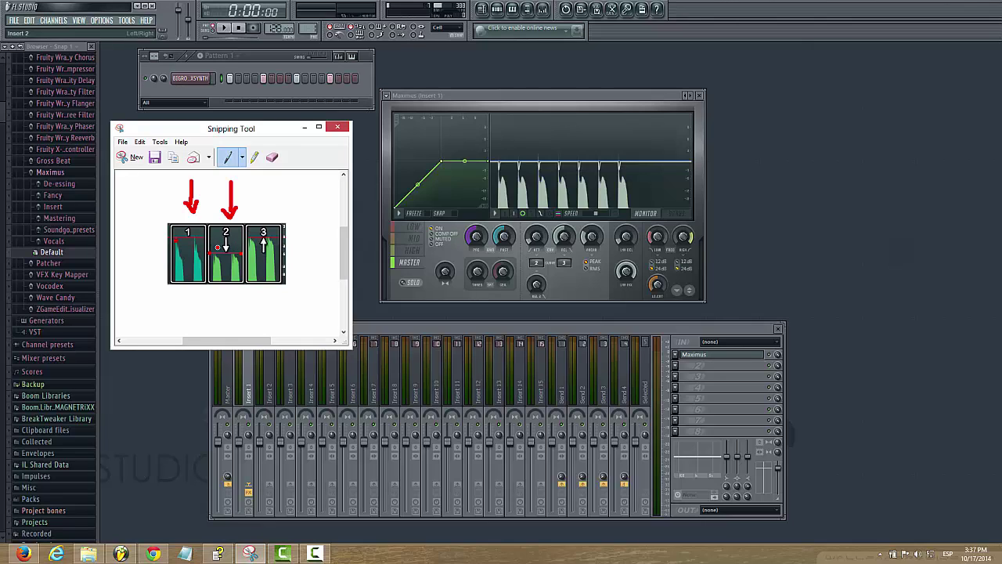
drag(266, 180, 267, 219)
mouse_move(288, 251)
mouse_down()
mouse_move(264, 315)
mouse_move(141, 277)
mouse_move(163, 262)
mouse_up()
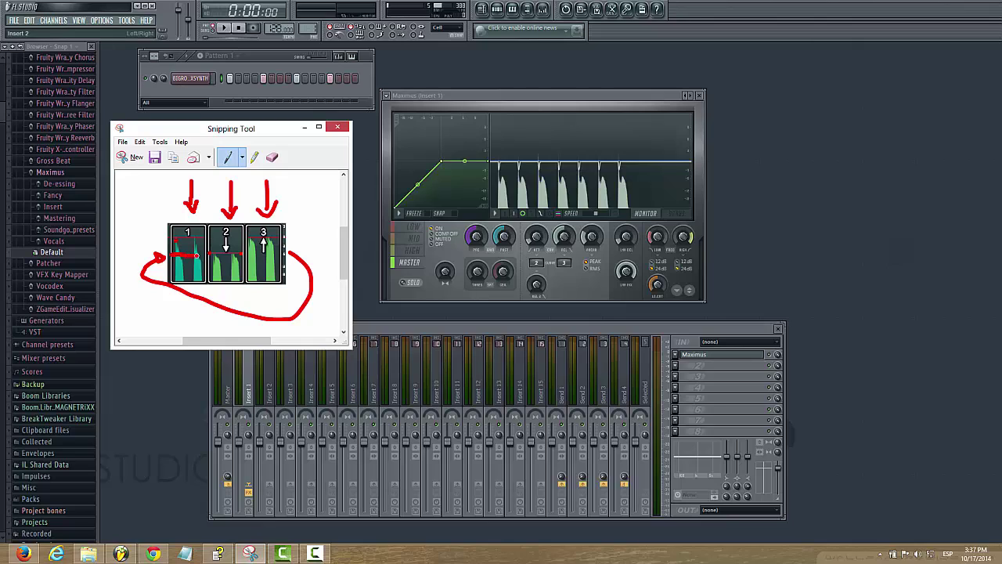
drag(174, 249, 177, 241)
drag(321, 185, 303, 213)
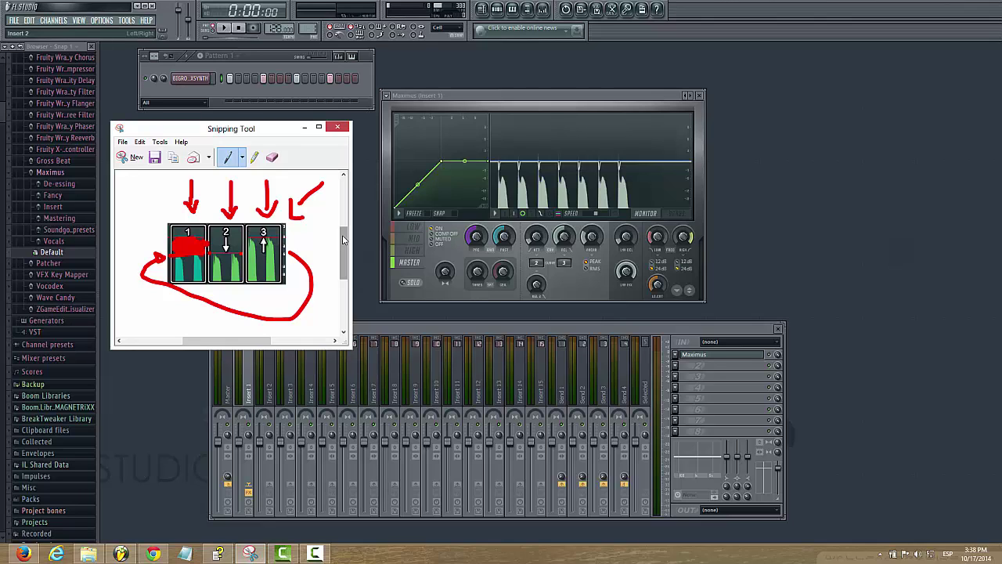
click(304, 127)
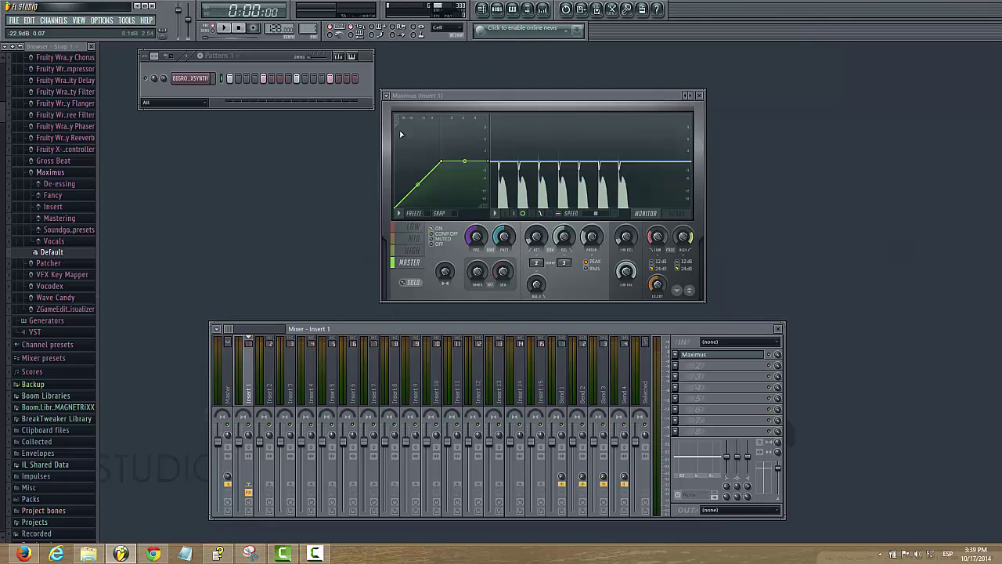
Step: Set the ratio of the Fruity Compressor on Insert 1 to 5.4:1 and close its window
drag(266, 134, 857, 138)
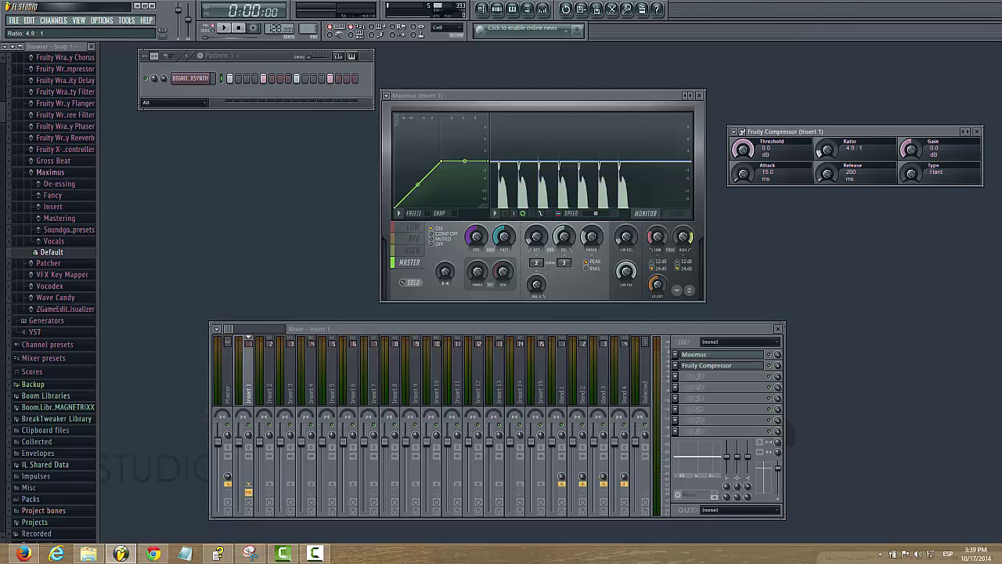
drag(830, 150, 820, 152)
click(976, 132)
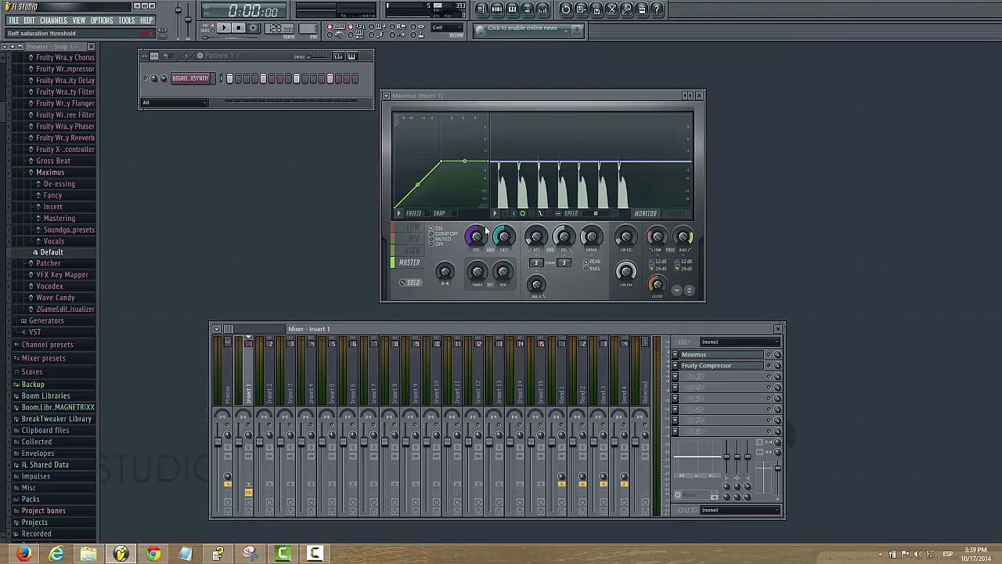
Step: Reposition the Maximus window above the mixer and look through its frequency bands
drag(452, 93, 487, 91)
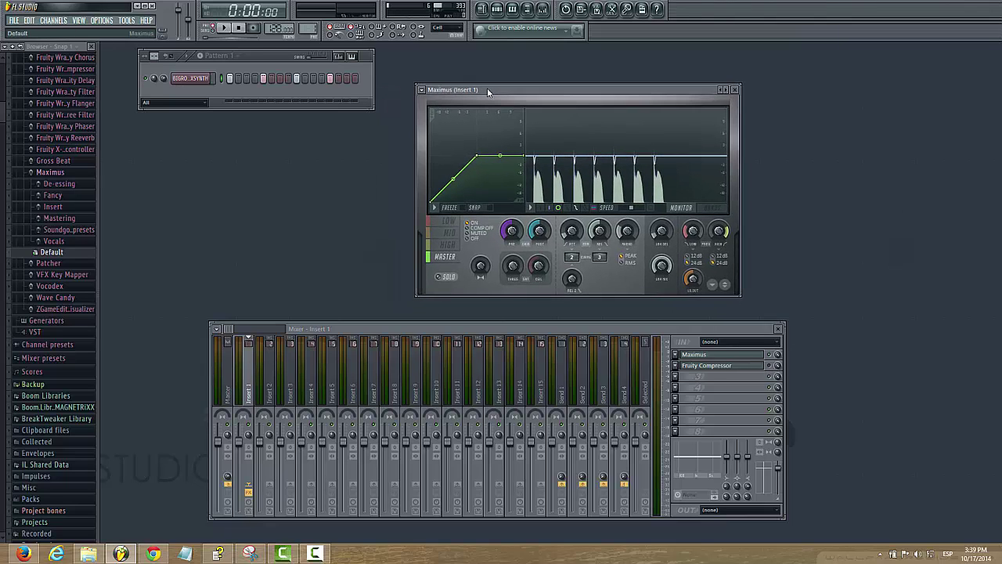
click(448, 221)
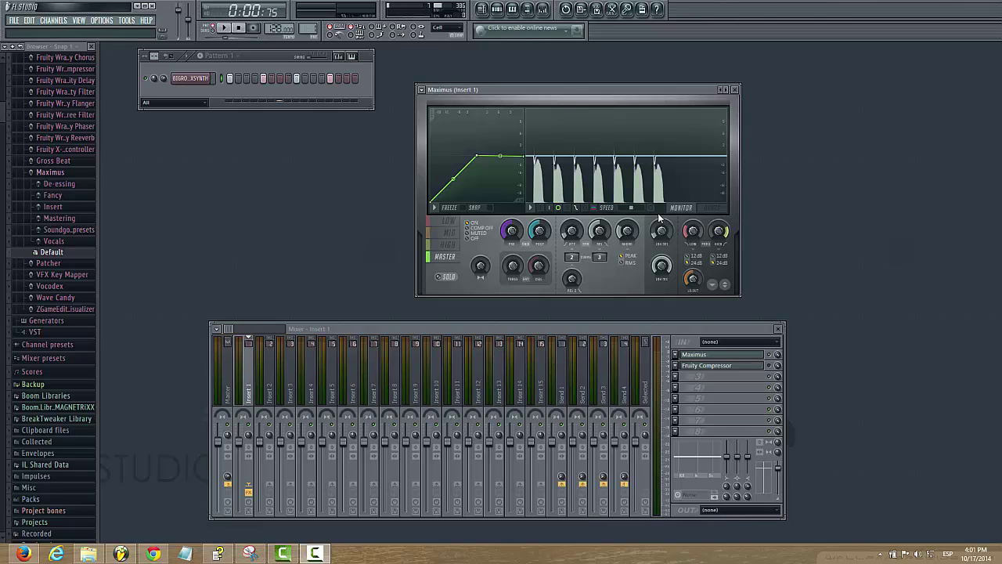
click(482, 243)
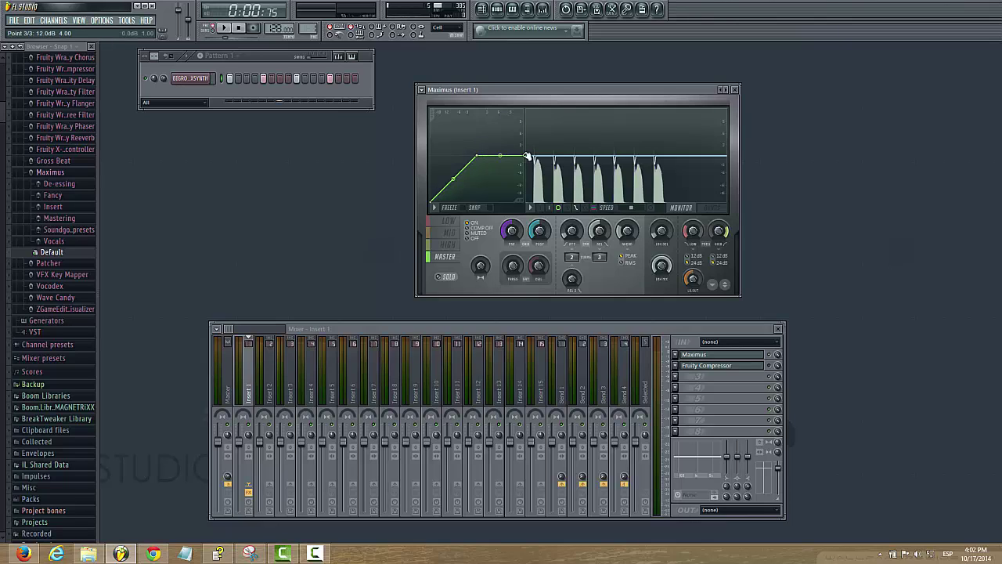
Step: Raise the master curve's end point to form a straight diagonal, play the pattern, and return the end point to 0 dB
drag(527, 155, 523, 110)
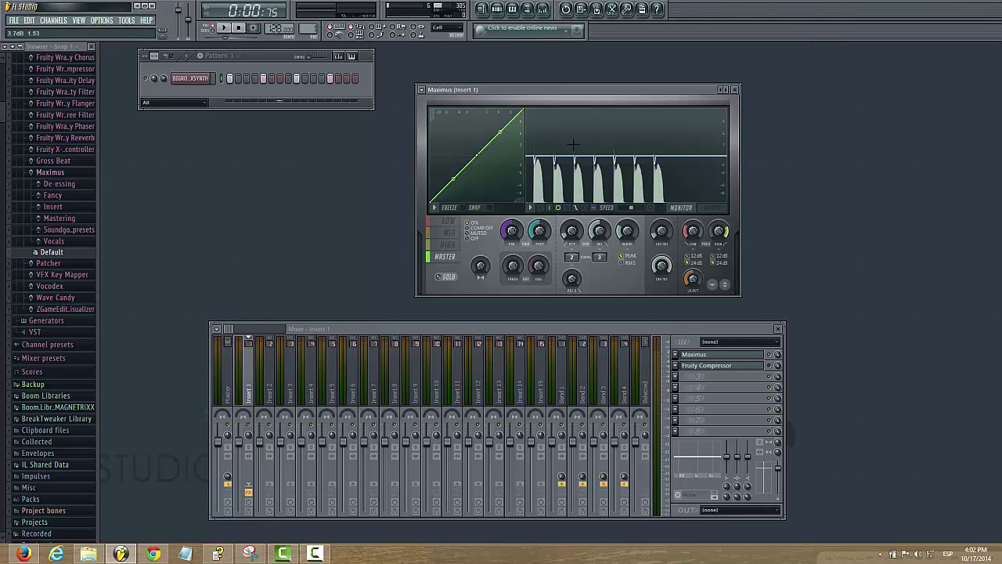
click(225, 27)
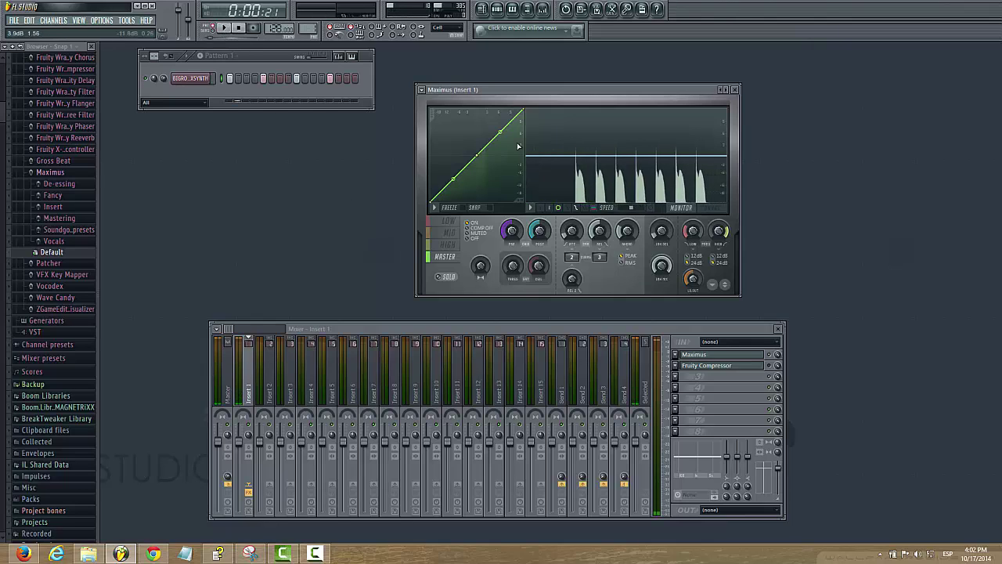
drag(523, 111, 524, 156)
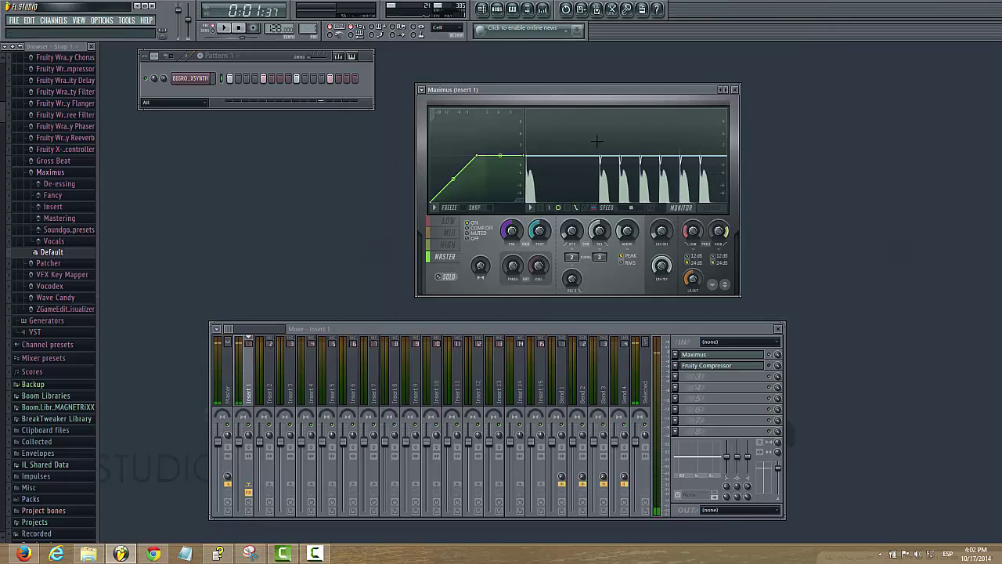
click(597, 141)
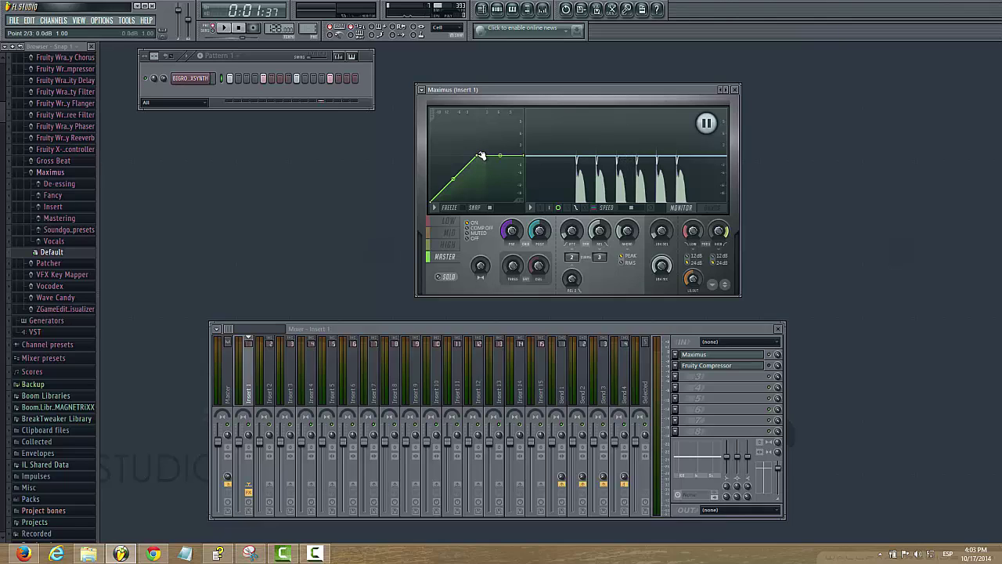
Step: Lower the master curve's middle point in stages while playing the pattern, and bend the upper segment into a smooth knee
drag(477, 156, 476, 160)
key(space)
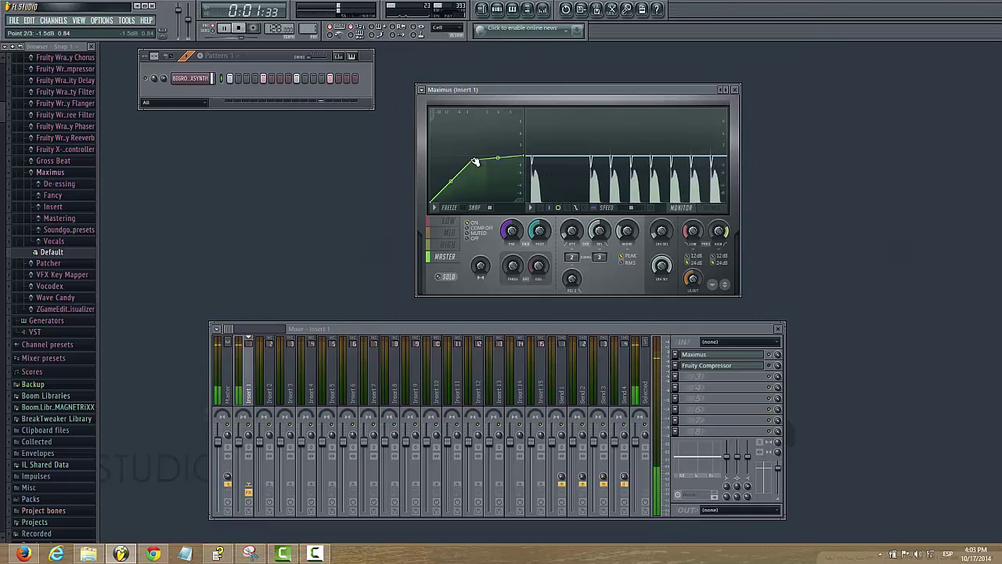
drag(472, 161, 460, 175)
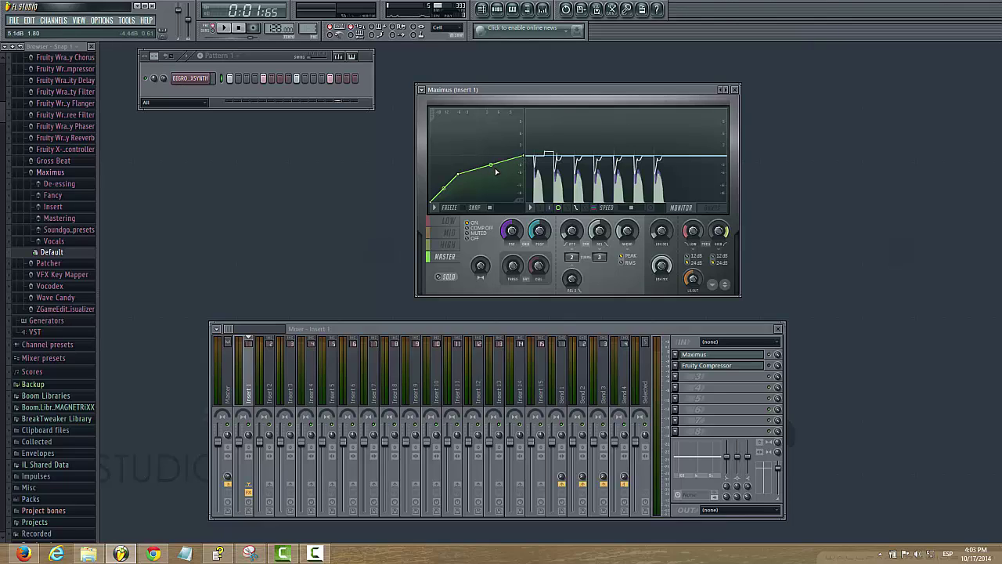
drag(492, 164, 492, 154)
drag(458, 174, 446, 188)
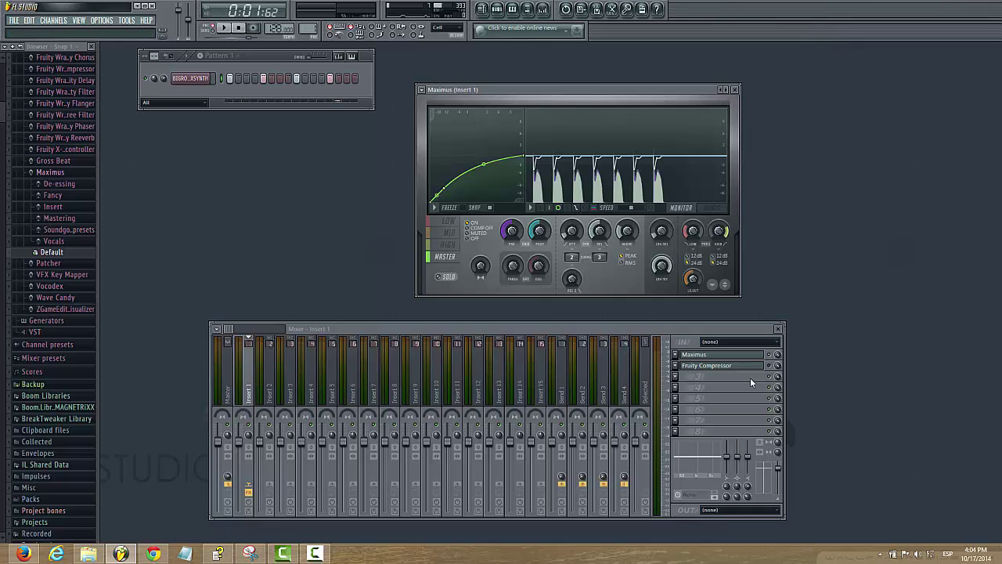
Step: Set the Fruity Compressor's threshold to -12.4 dB and its ratio to 10.0:1
click(721, 368)
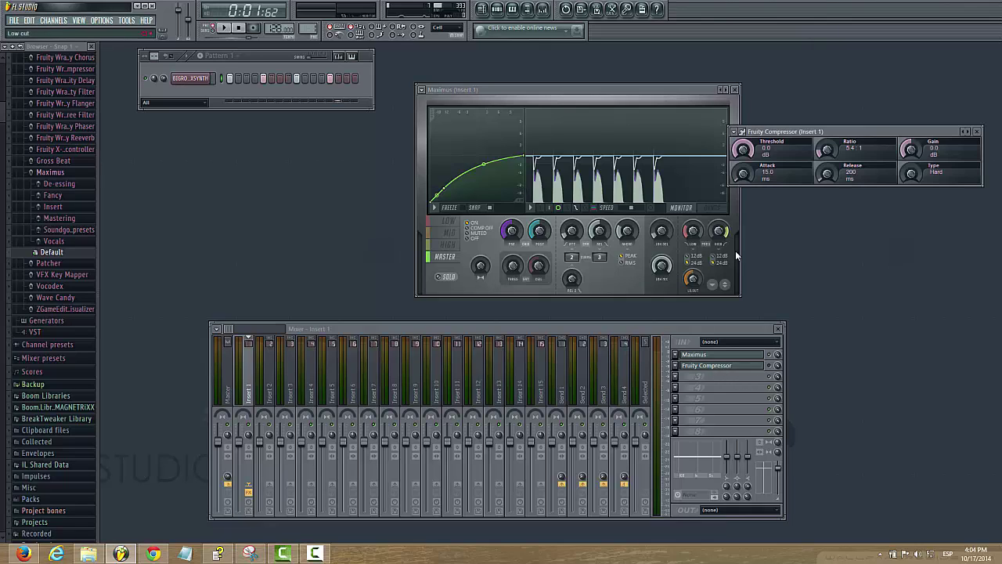
drag(743, 149, 743, 170)
drag(827, 150, 827, 141)
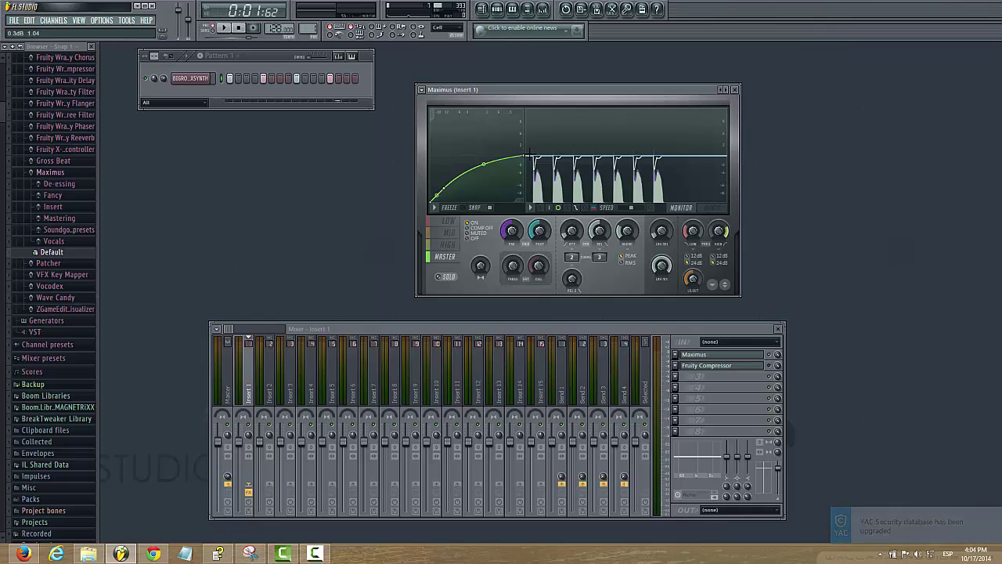
click(707, 365)
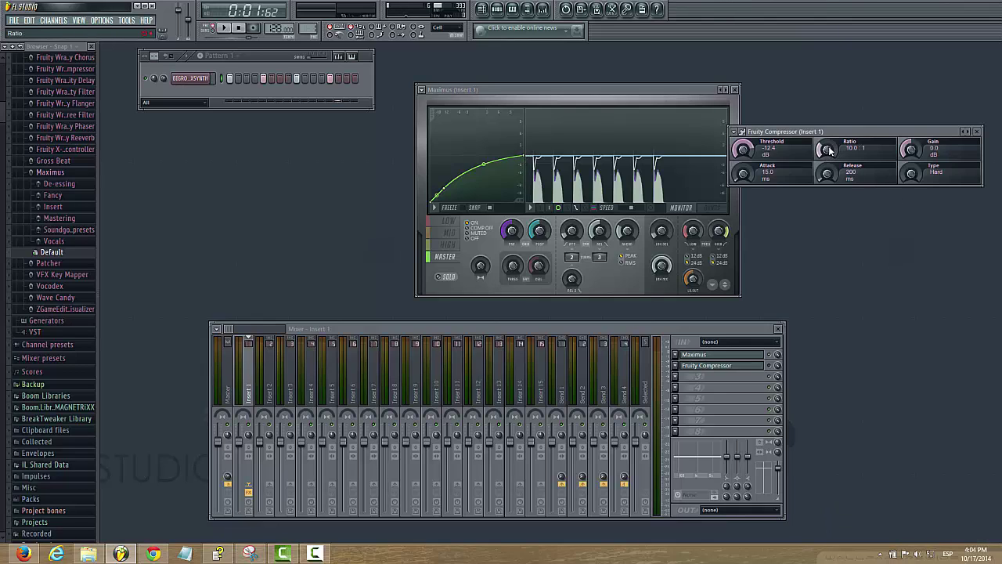
click(977, 132)
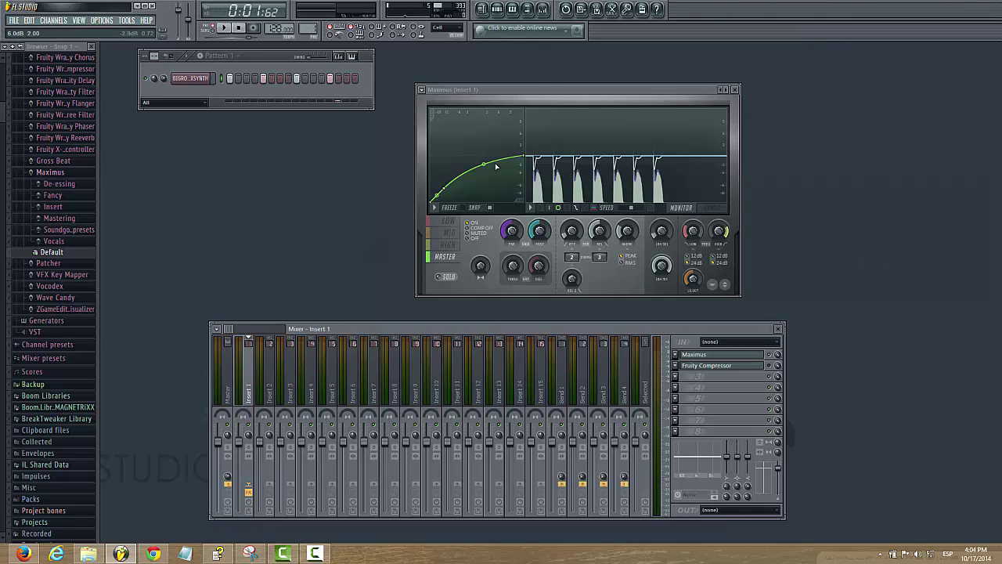
Step: Return the master curve's middle point to 0 dB, then raise the end point slightly and round the upper segment
drag(447, 186, 479, 156)
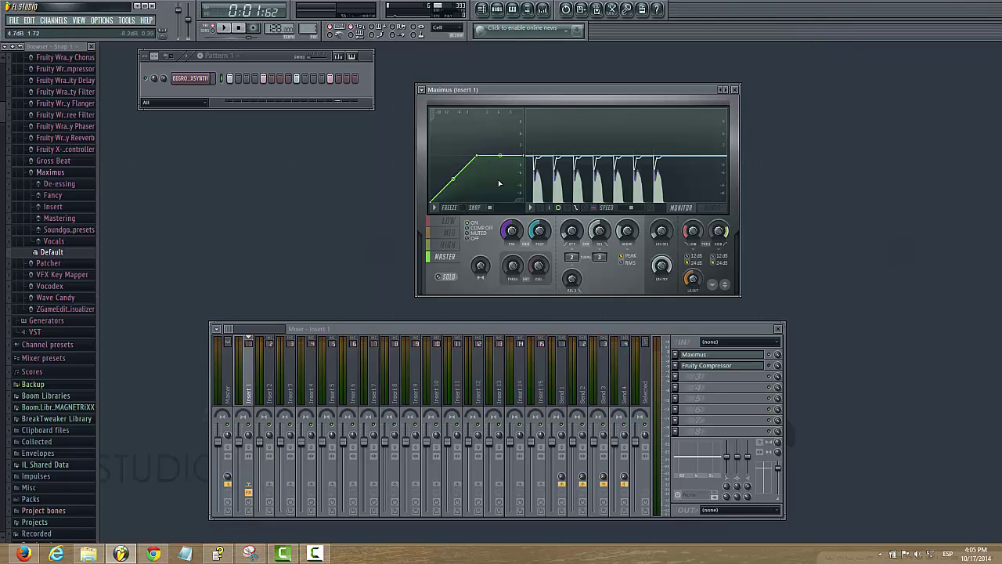
drag(523, 156, 527, 148)
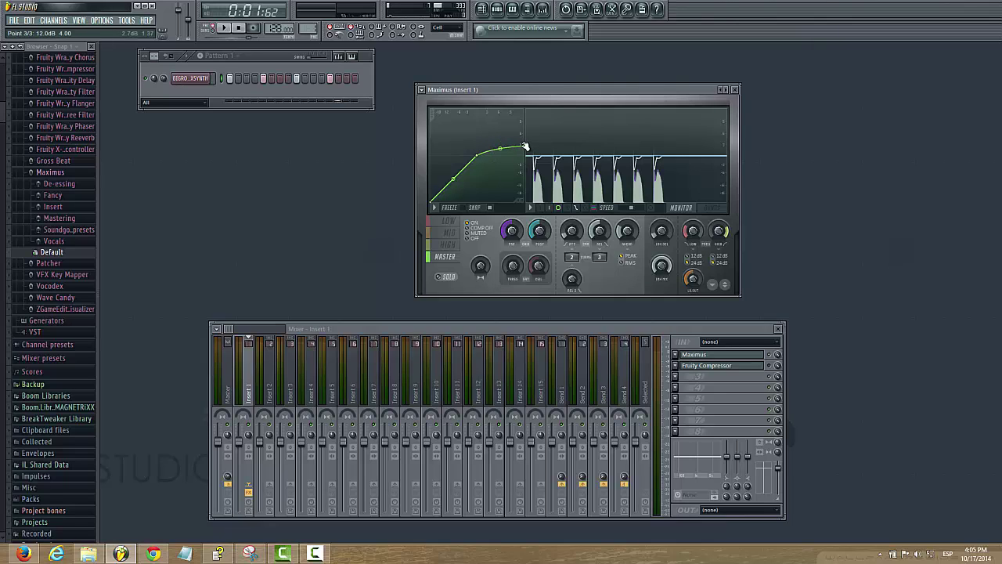
drag(499, 148, 500, 148)
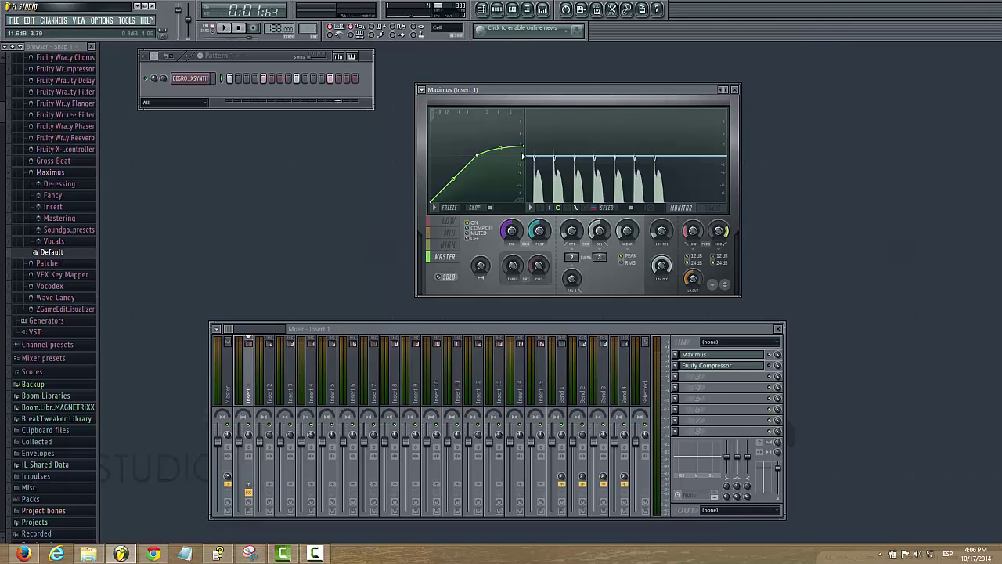
Step: Shape a falling master curve with a lowered end point, an added point and a lower peak, and play the pattern
drag(523, 146, 524, 179)
right_click(495, 173)
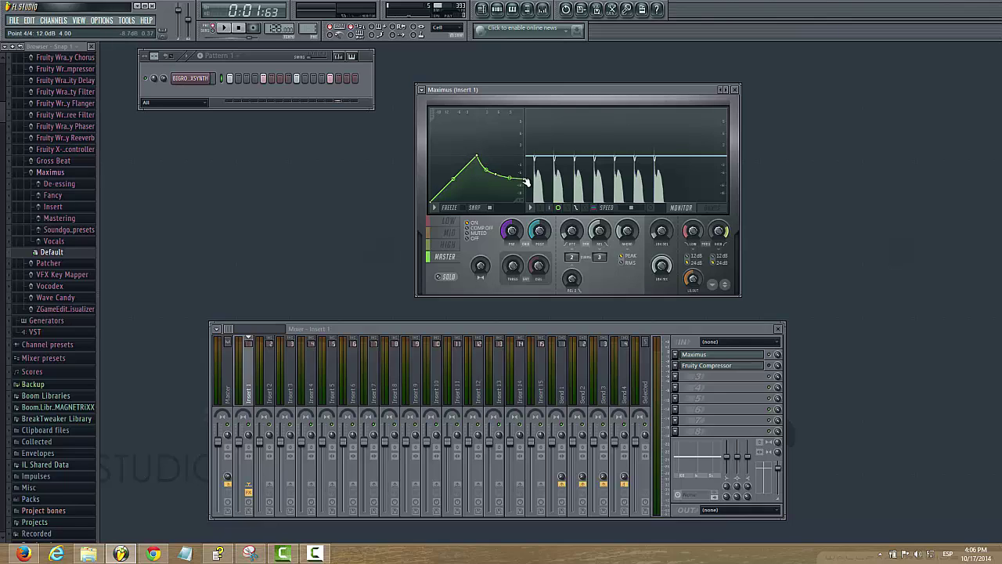
drag(476, 159, 473, 167)
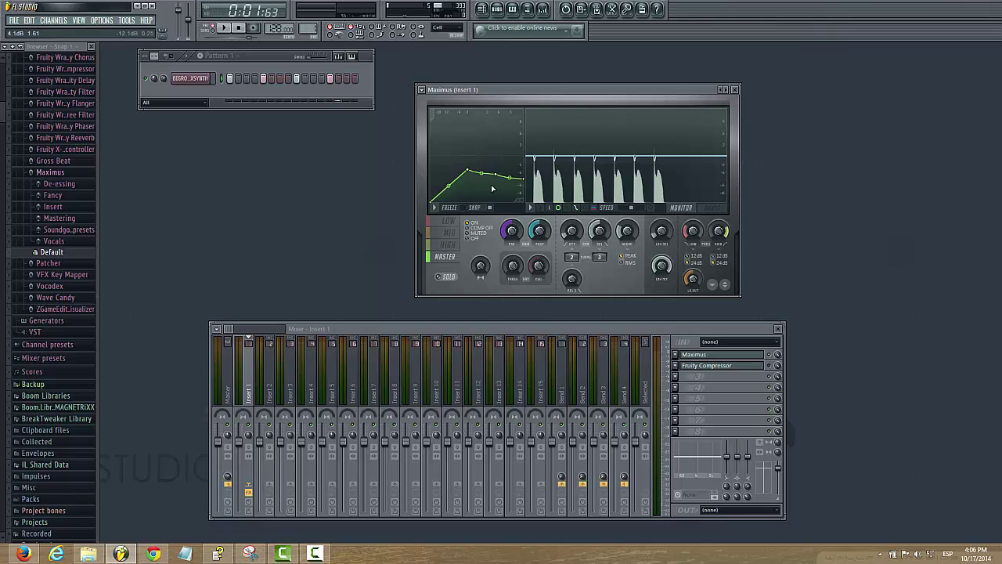
key(space)
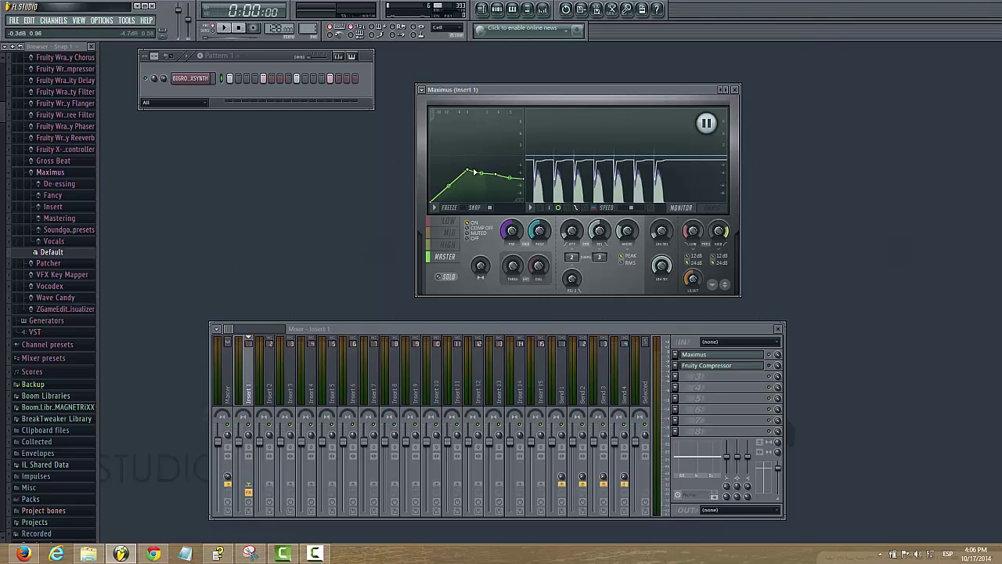
Step: Restore the Maximus plugin to its default preset
click(422, 89)
mouse_move(454, 117)
click(521, 60)
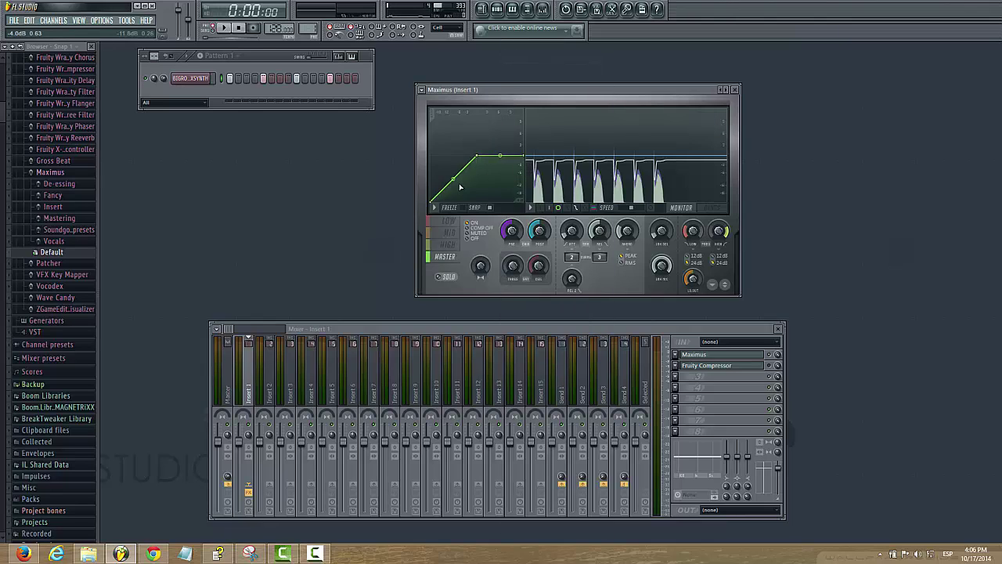
Step: Bend the master curve's lower segment sharply upward, play the pattern, and straighten the segment again
drag(453, 164, 453, 151)
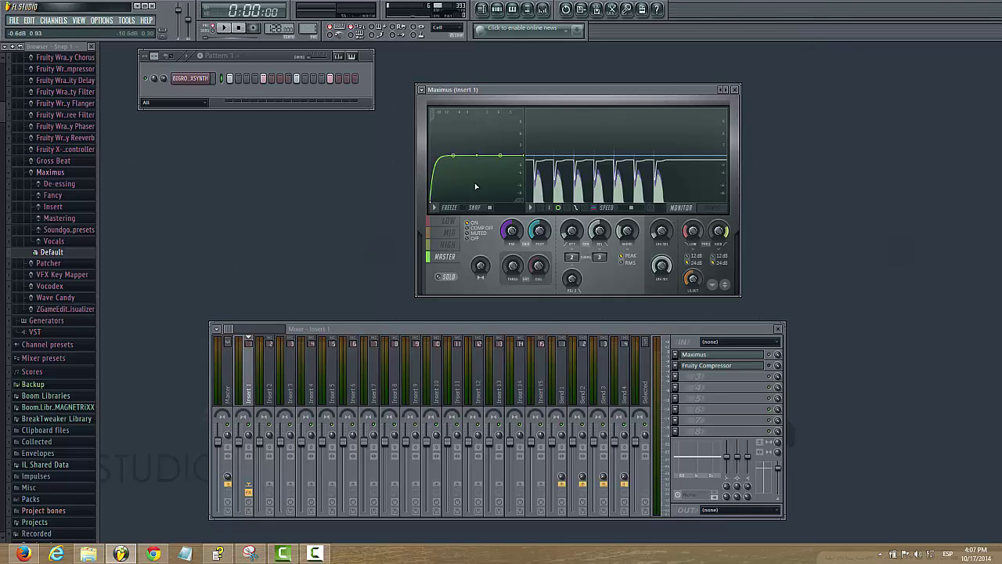
key(space)
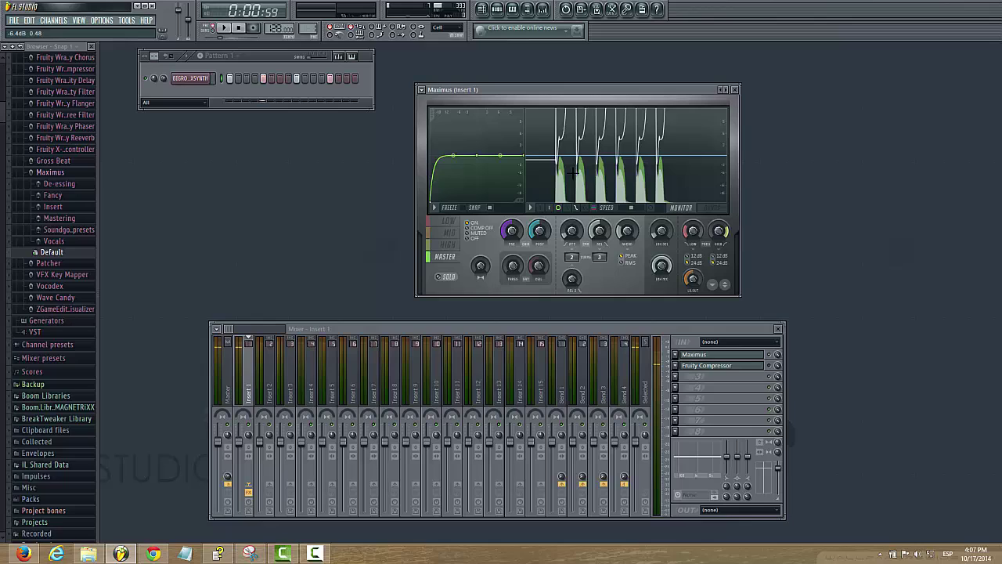
mouse_move(537, 237)
mouse_down()
mouse_move(537, 210)
mouse_move(537, 222)
mouse_up()
alt+click(543, 231)
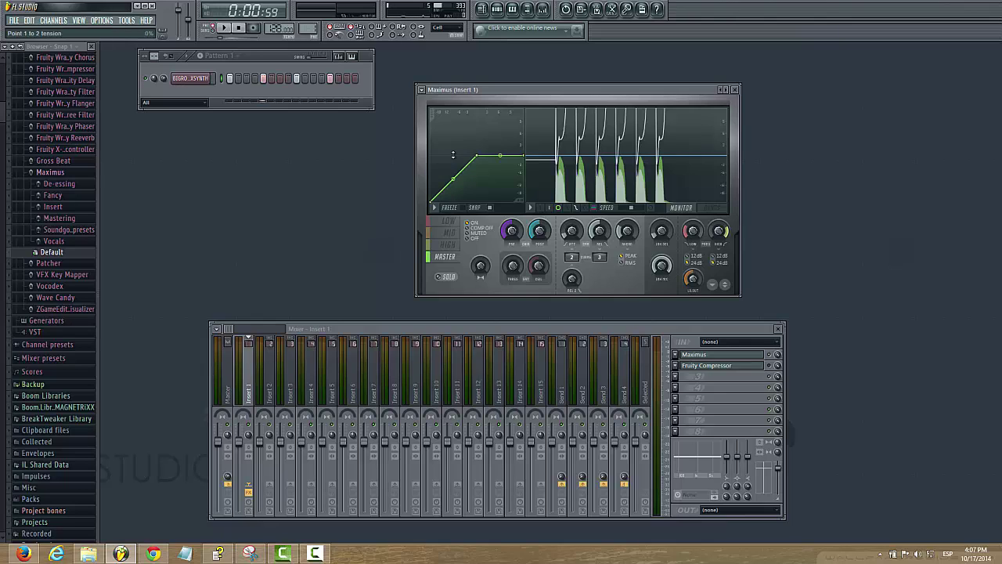
drag(453, 156, 452, 179)
Step: Look through the Low and High band envelopes and return to the Master band
click(455, 222)
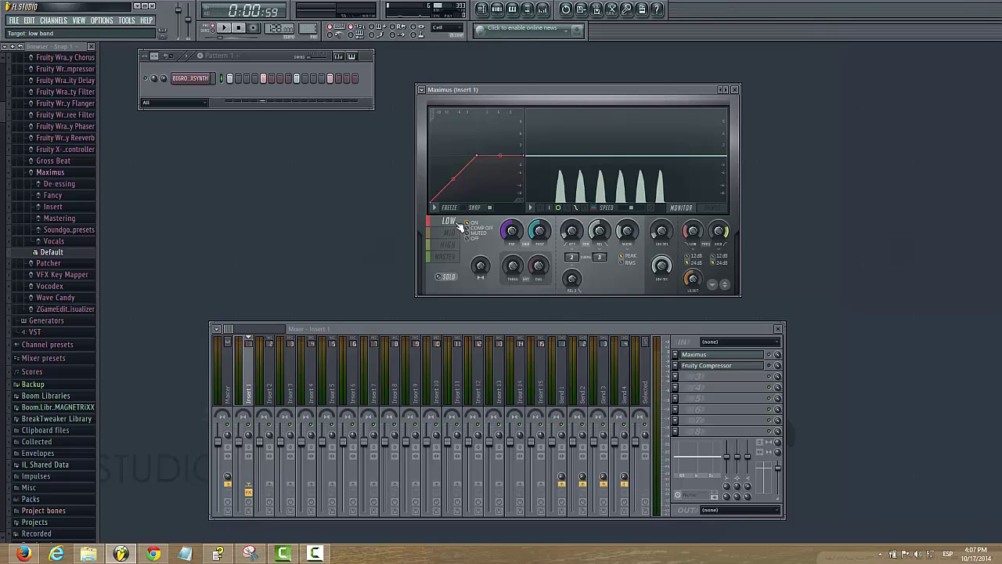
drag(453, 181, 455, 203)
click(448, 244)
click(448, 259)
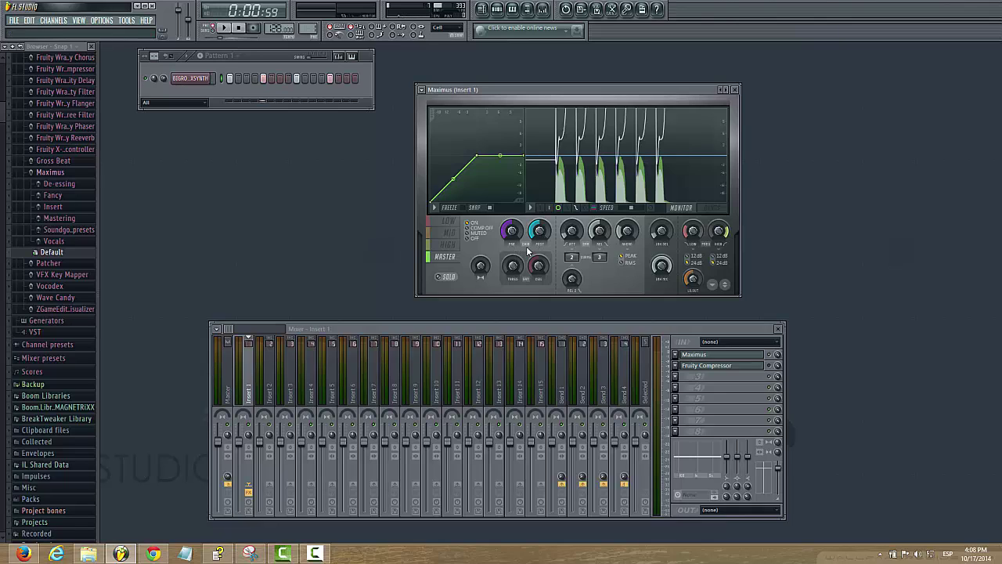
Step: Switch the master band's state through Comp Off and Muted to Off
click(492, 228)
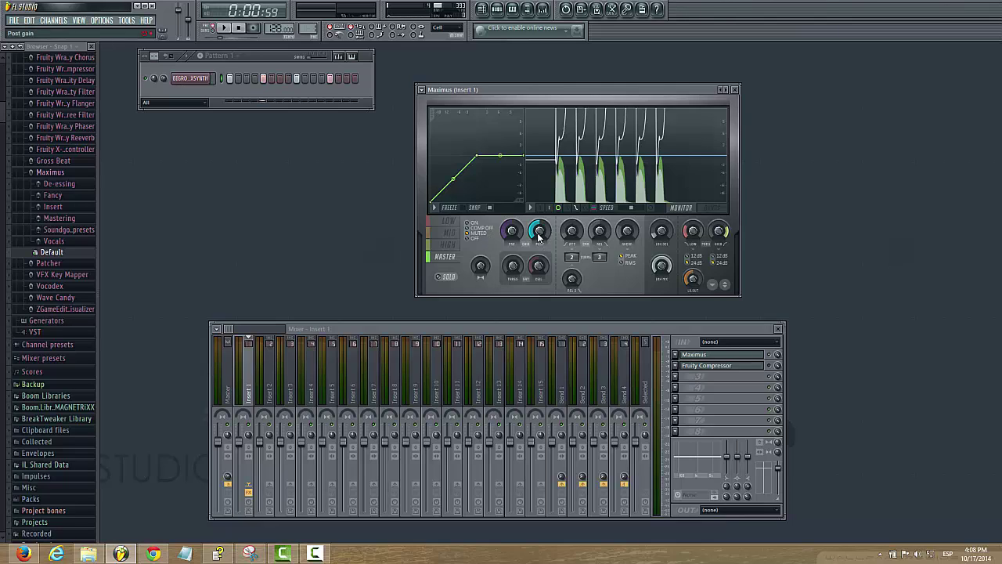
click(477, 239)
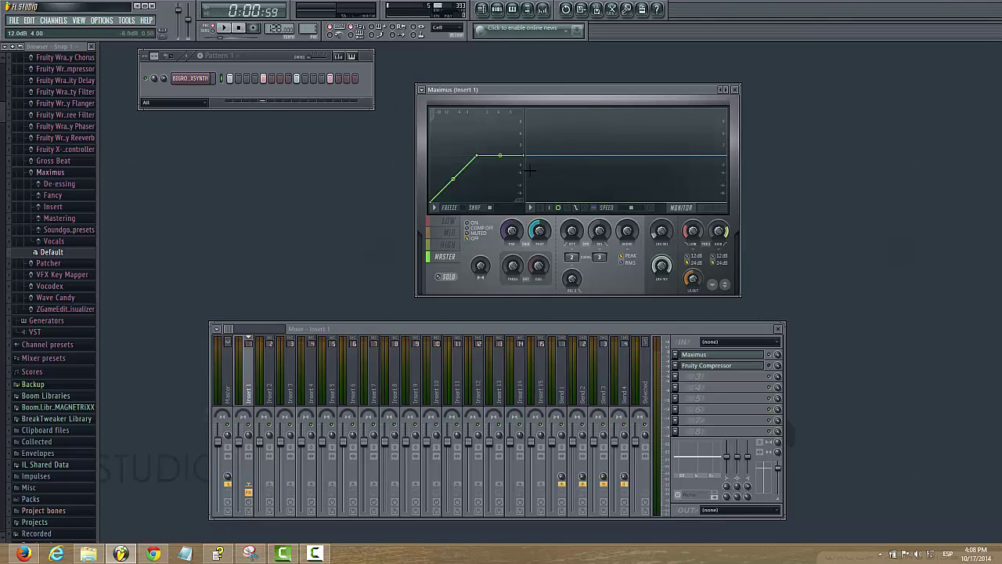
Step: Turn the master band back on and look through the Mid and High bands
click(483, 233)
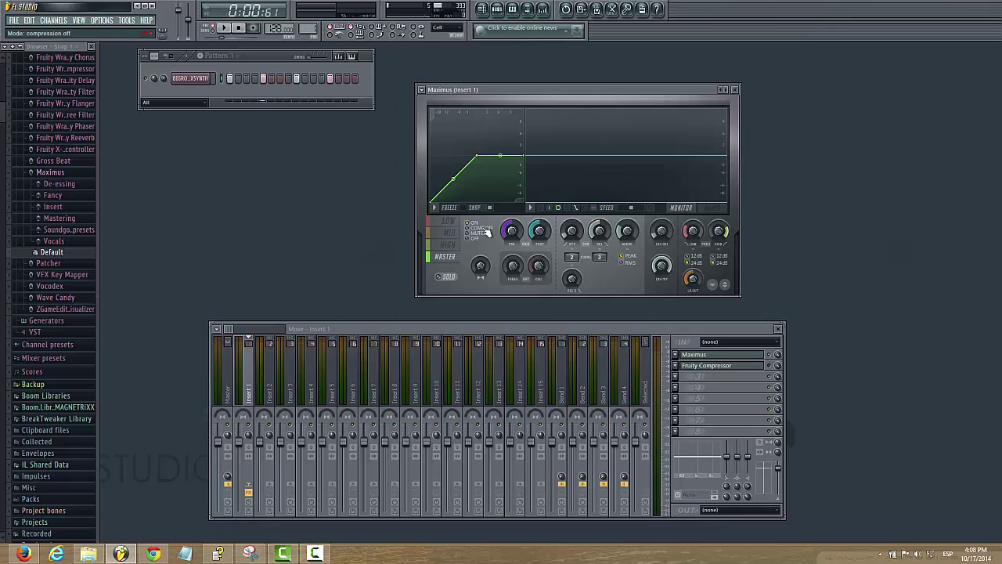
click(450, 233)
click(451, 245)
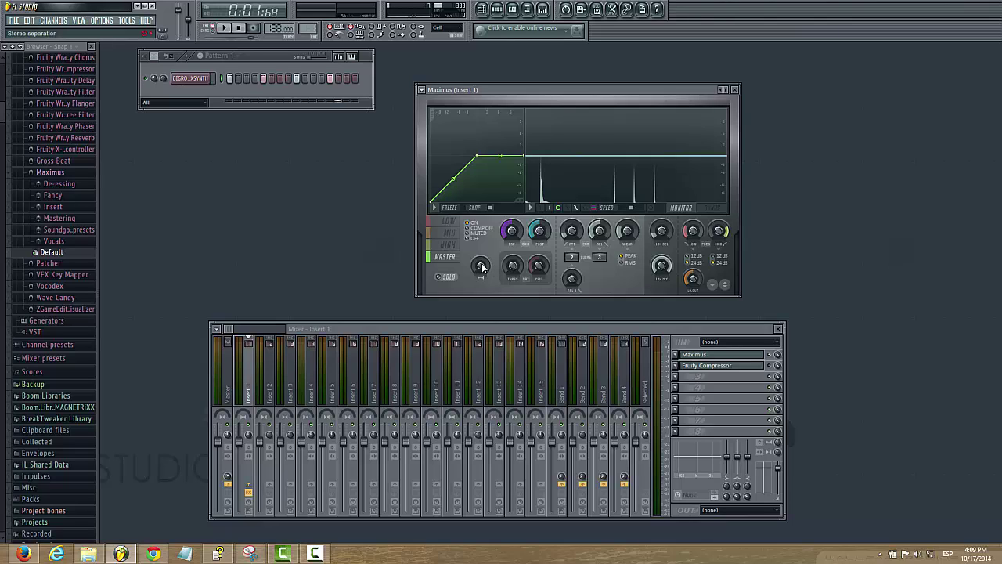
Step: Try the master band's stereo separation control and the High band's attack time
mouse_move(482, 267)
mouse_down()
mouse_move(483, 276)
mouse_move(483, 255)
mouse_up()
click(457, 243)
drag(577, 231, 578, 216)
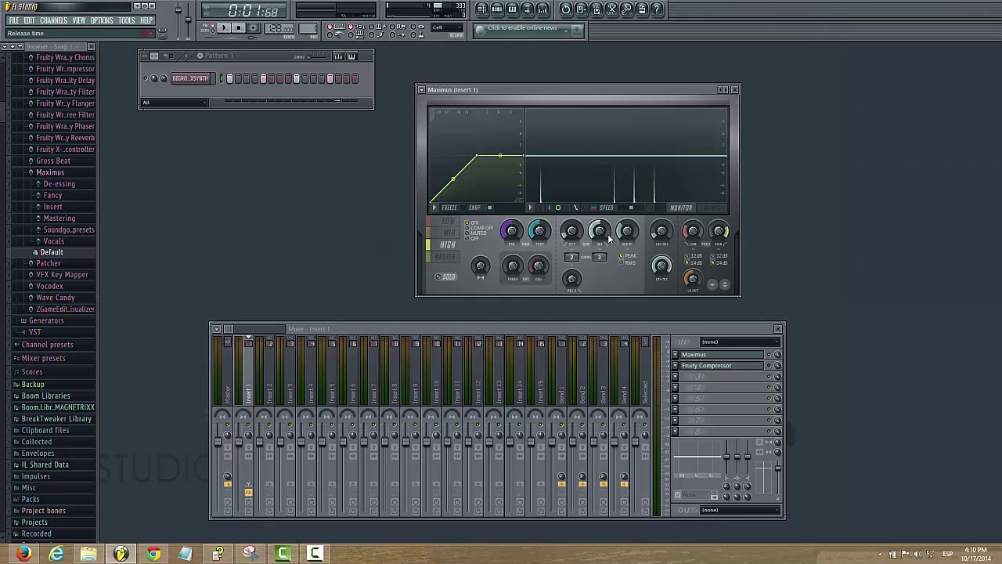
Step: Play the pattern on the Master band while raising the release time and lowering it again
click(444, 256)
key(space)
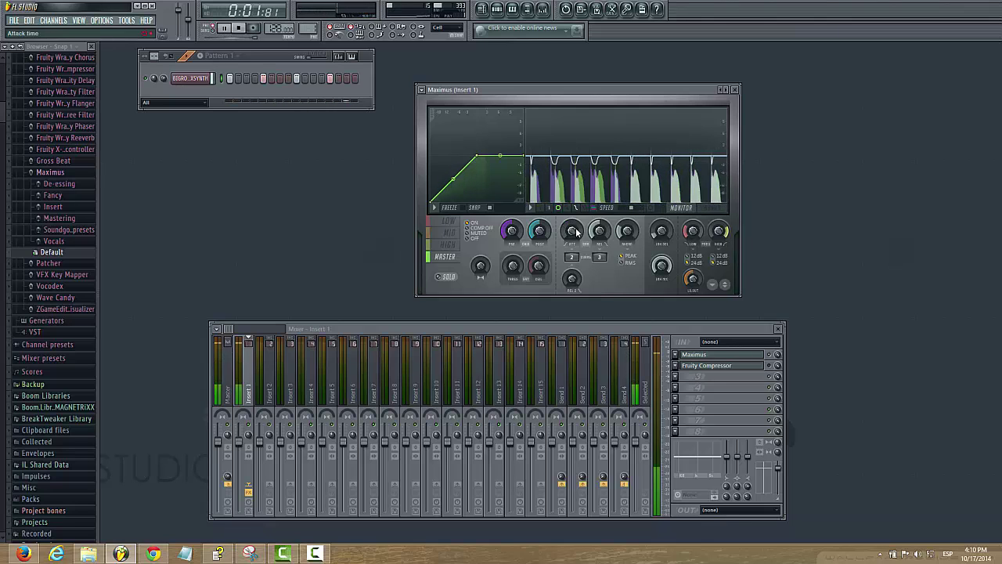
drag(601, 231, 601, 200)
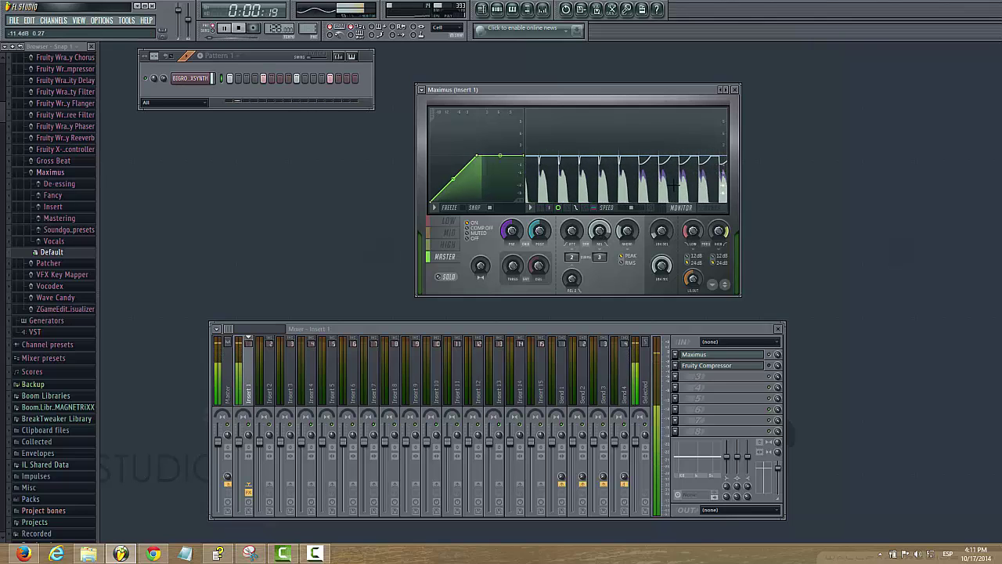
drag(600, 231, 599, 262)
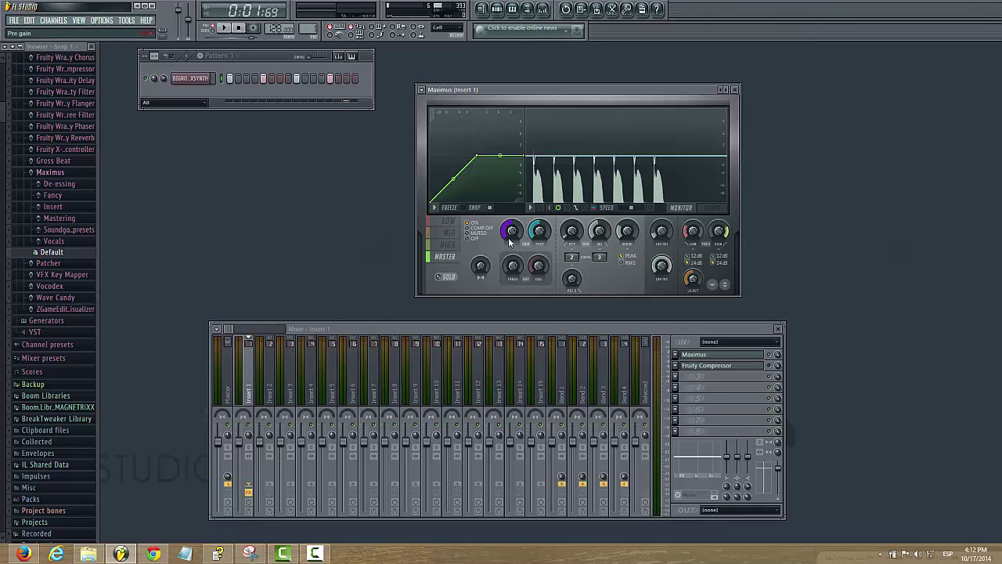
Step: Select the Low band in solo mode, raise its pre gain during playback, and stop the pattern
click(460, 227)
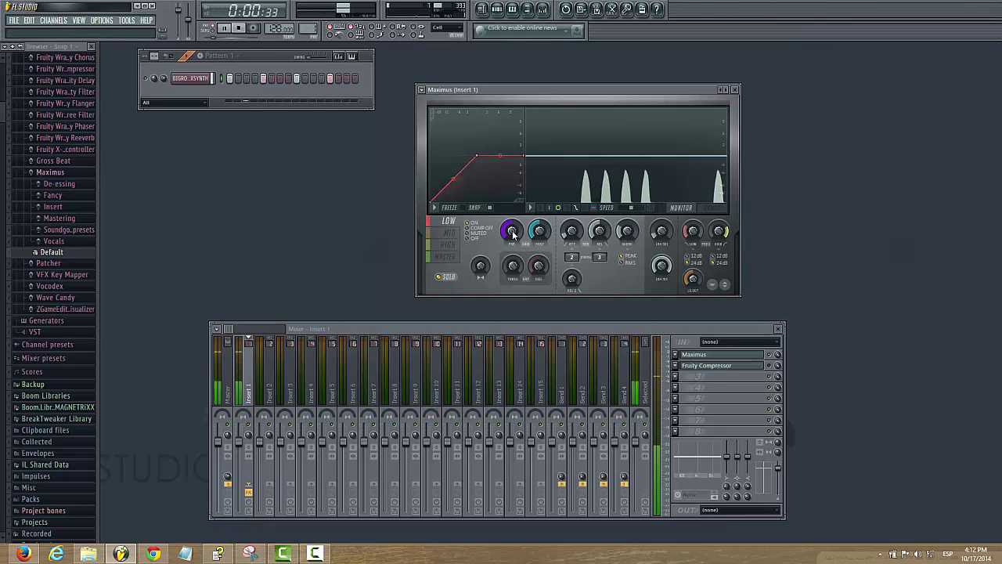
drag(513, 235, 513, 210)
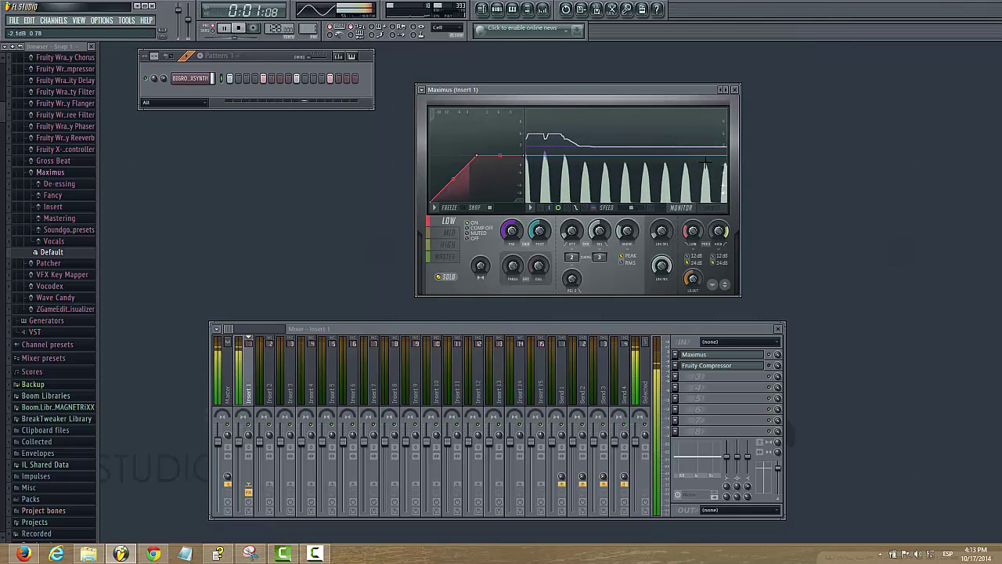
click(246, 34)
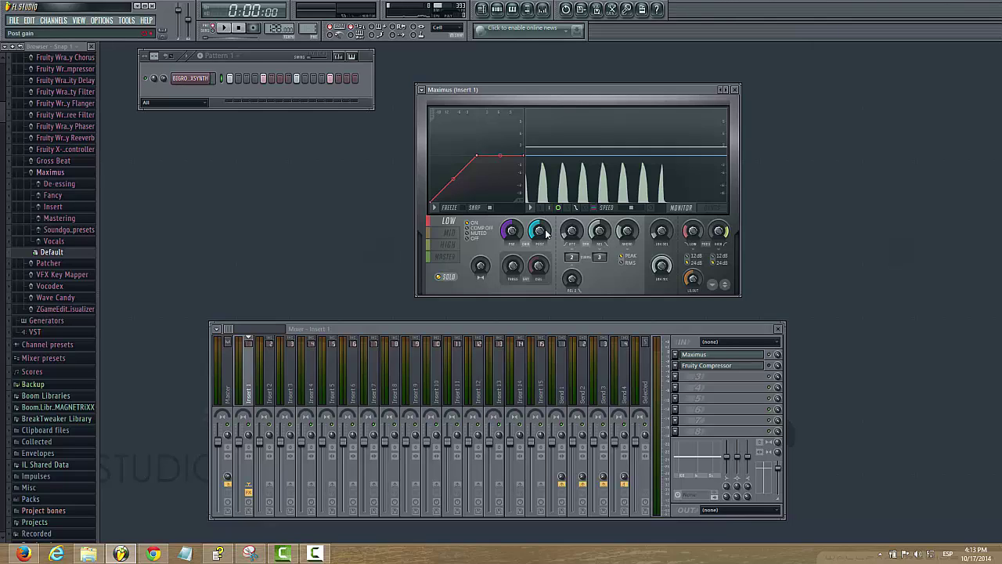
Step: Play the pattern on the Master band while lowering the envelope curve's middle point and raising the post gain
click(446, 258)
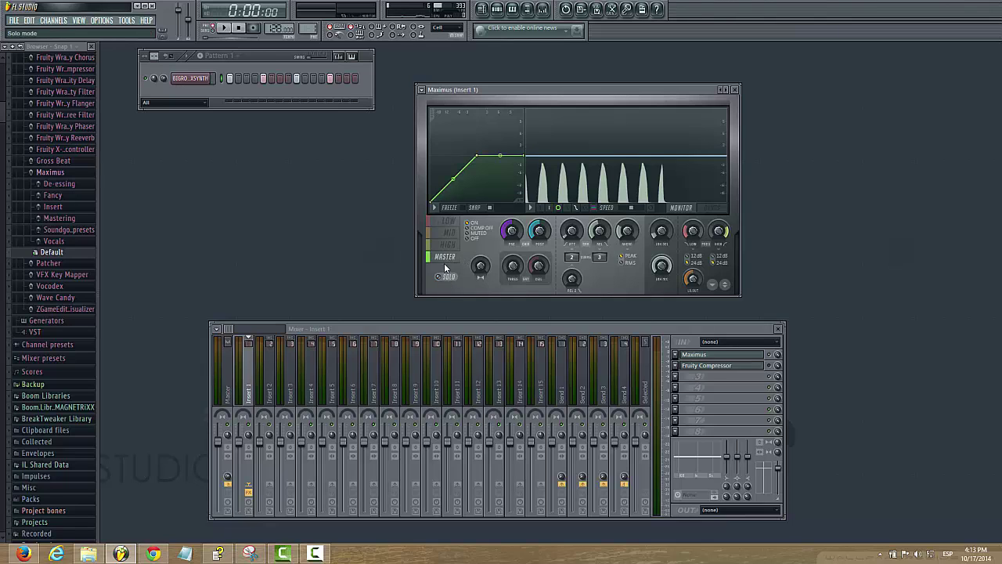
click(224, 28)
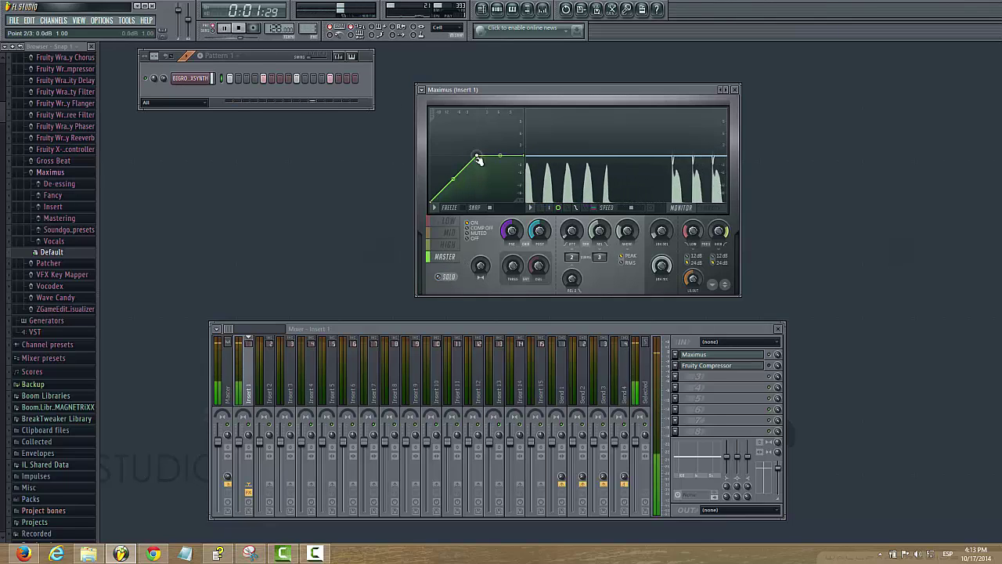
drag(477, 156, 475, 181)
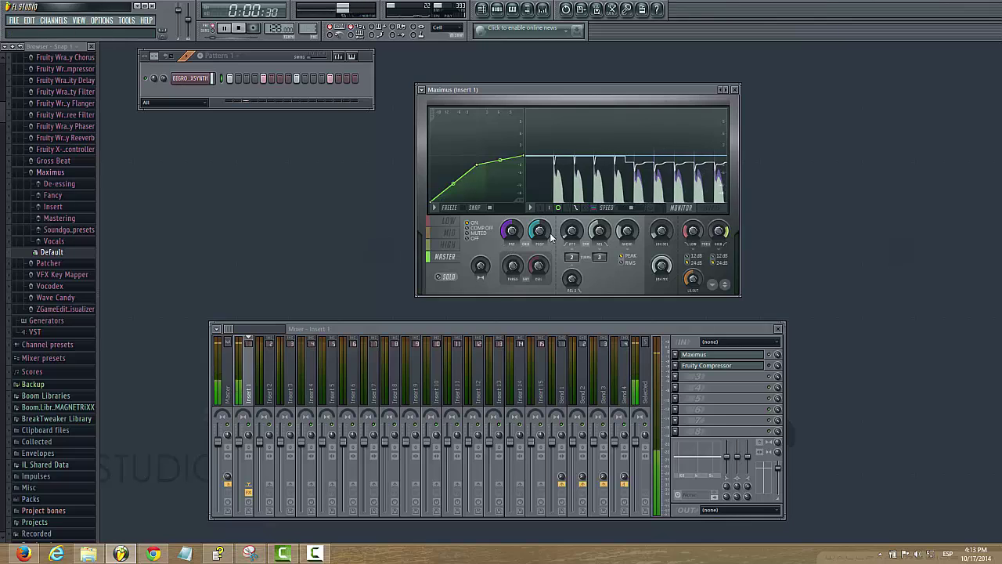
drag(540, 234, 540, 218)
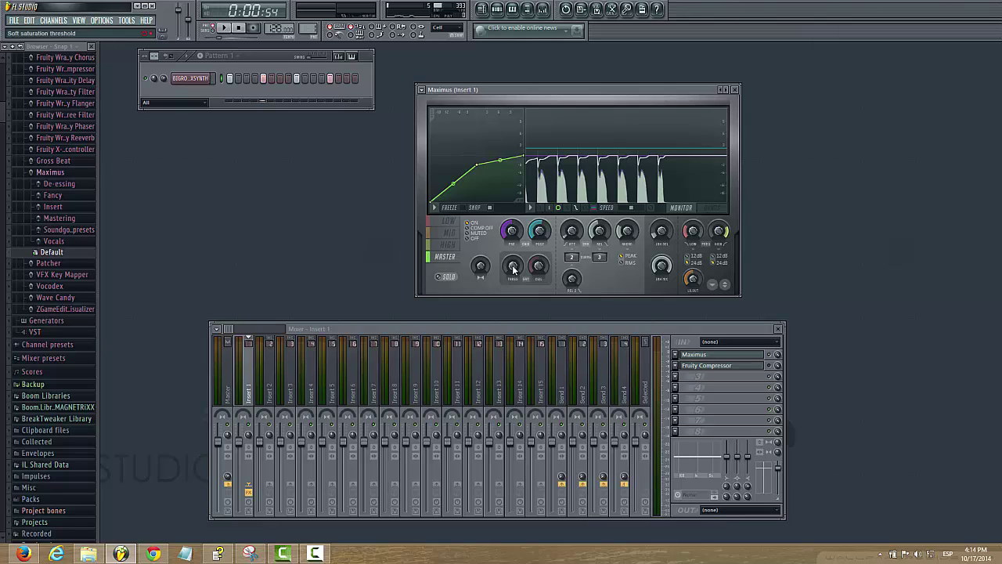
Step: Vary the master band's soft saturation threshold, trying 100% mode A, and compare the sound during playback
drag(514, 268, 516, 268)
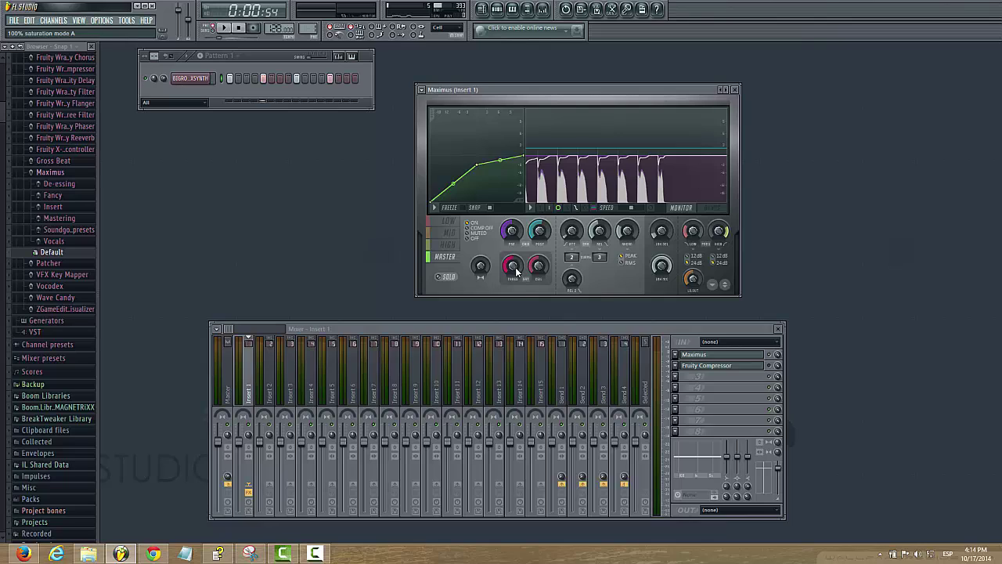
drag(515, 267, 523, 282)
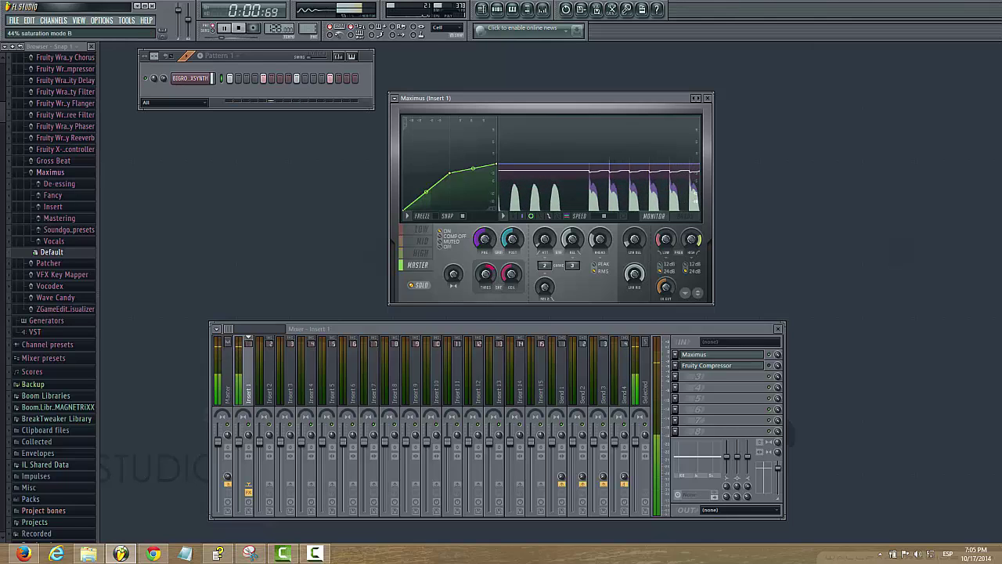
drag(486, 273, 485, 237)
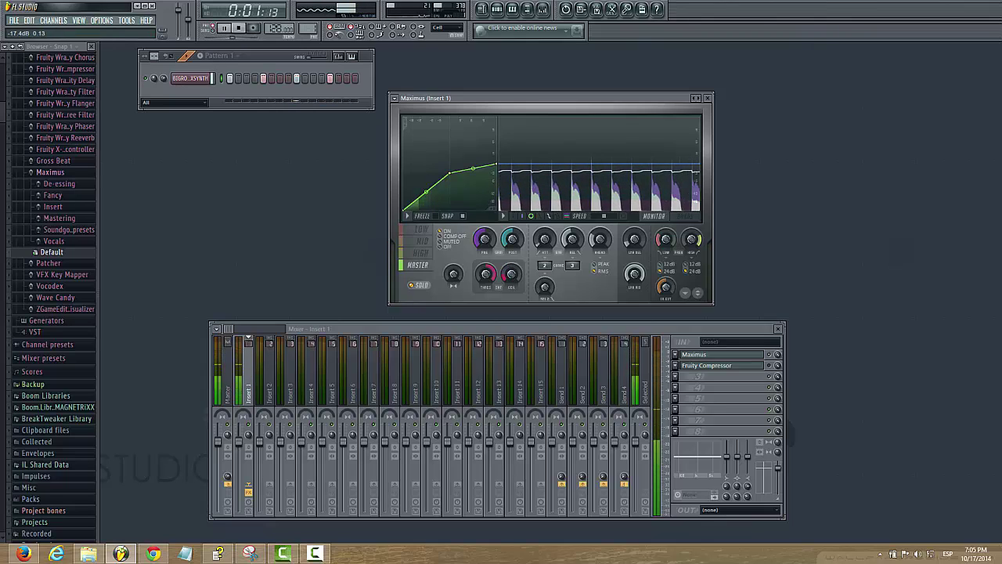
drag(486, 249, 486, 229)
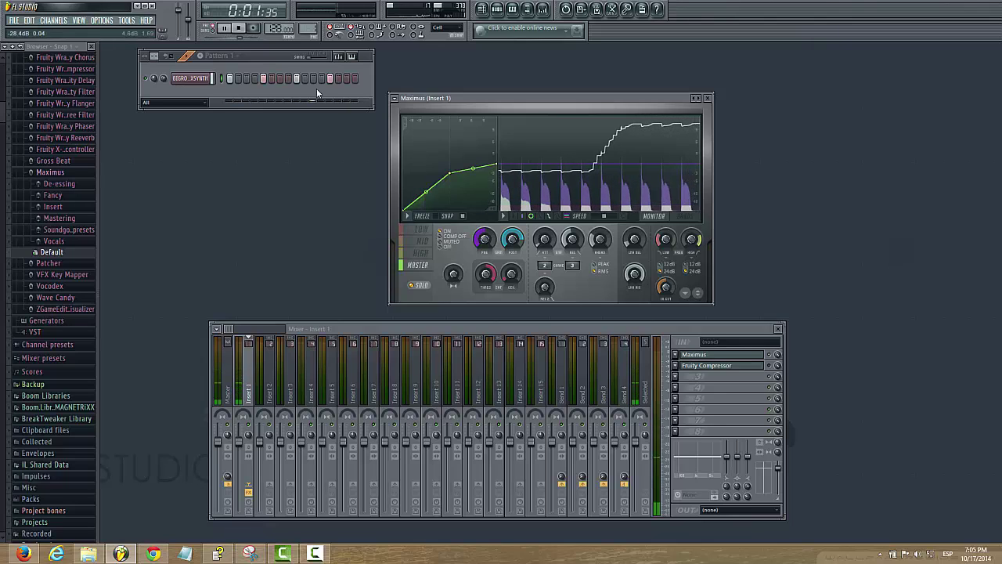
click(239, 28)
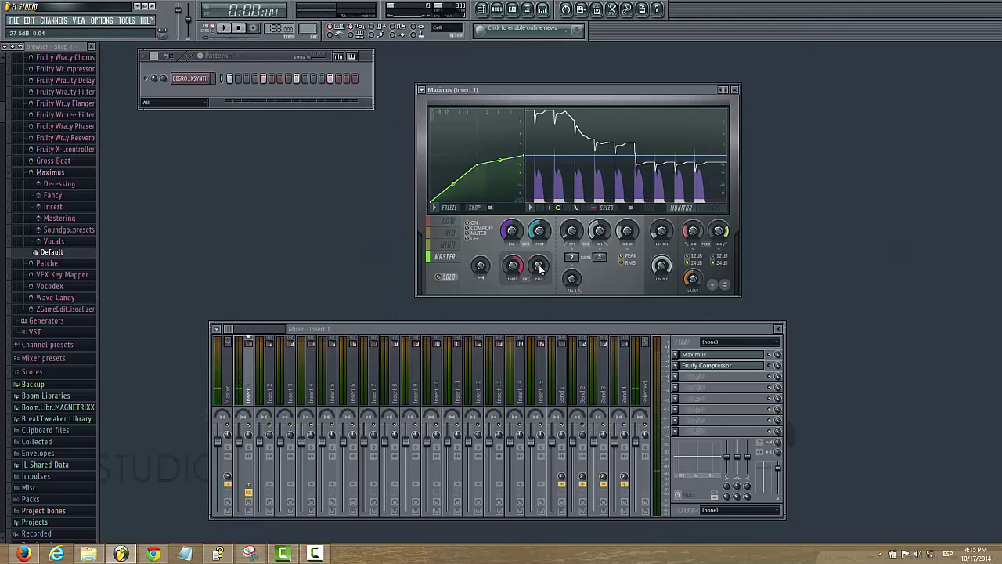
Step: Adjust the master band's soft saturation ceiling with playback stopped
right_click(548, 268)
click(531, 264)
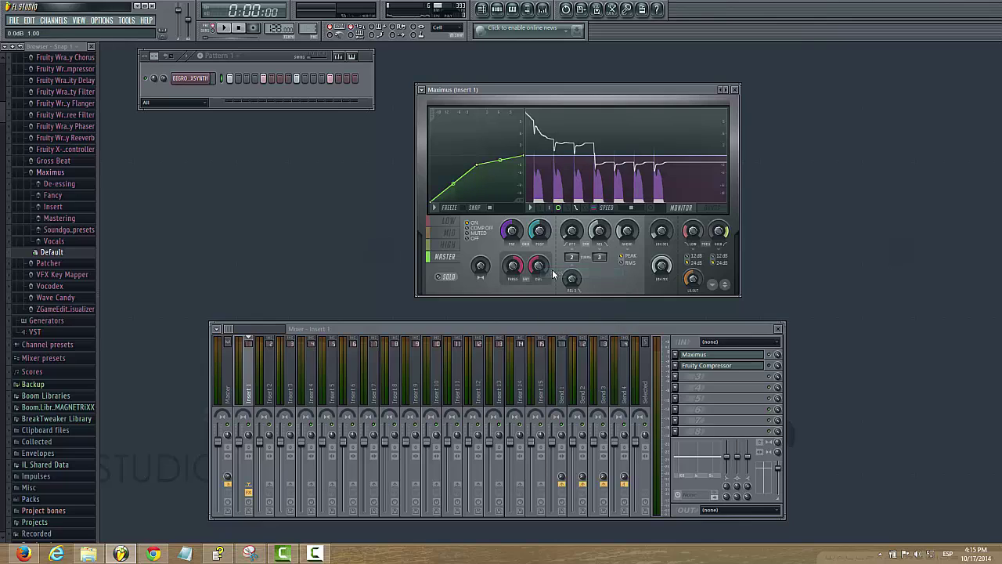
right_click(525, 273)
click(526, 276)
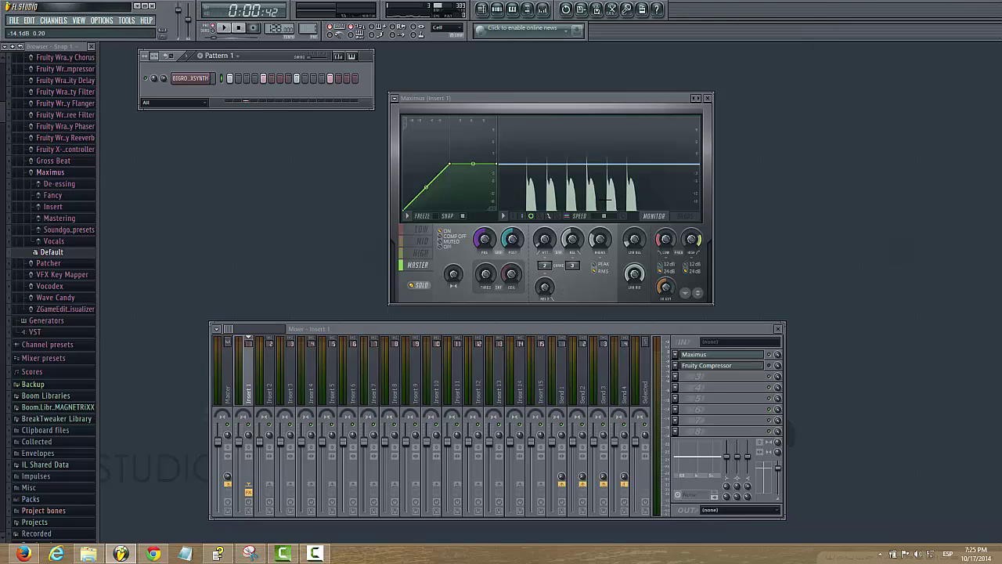
Step: Play the pattern while pulling the master curve's middle point far down toward the curve's start, and stop playback
key(space)
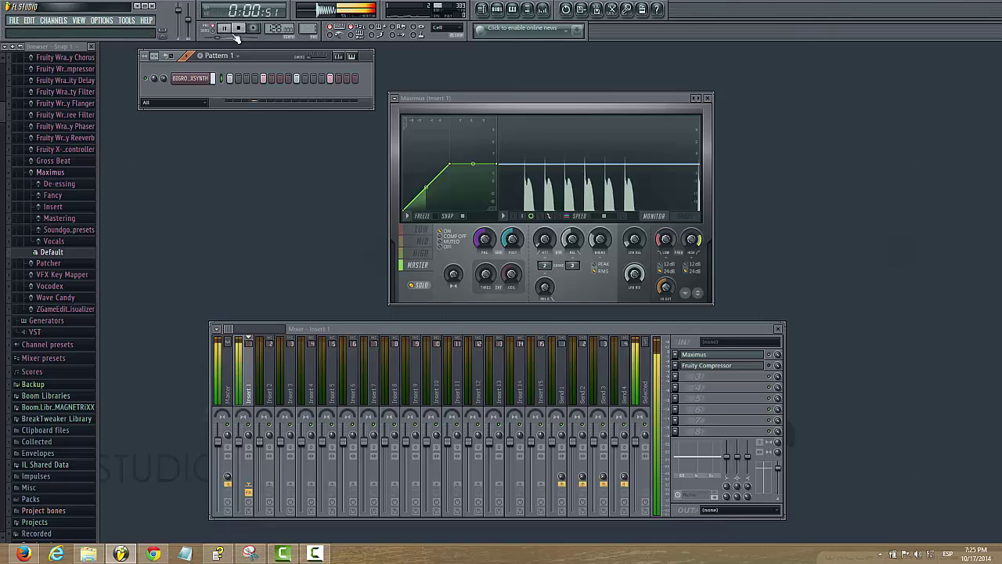
drag(450, 164, 427, 201)
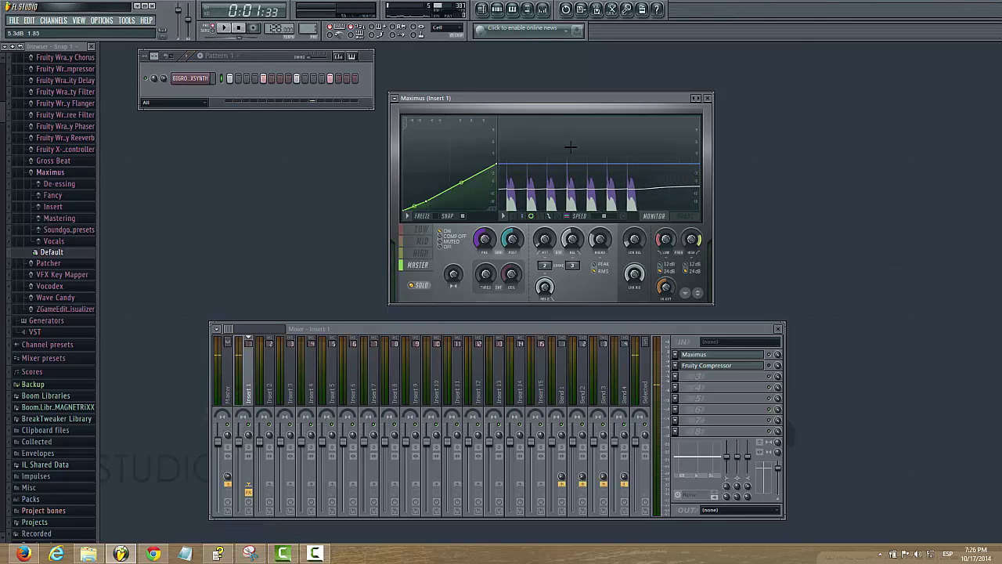
key(space)
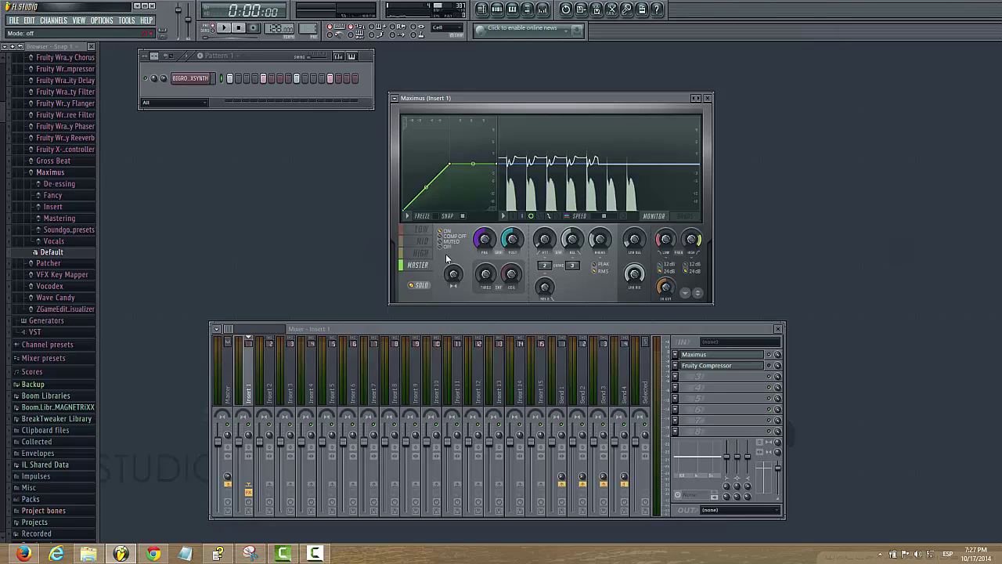
Step: Look through the High, Mid and Low bands' envelopes and waveforms
click(420, 253)
click(427, 244)
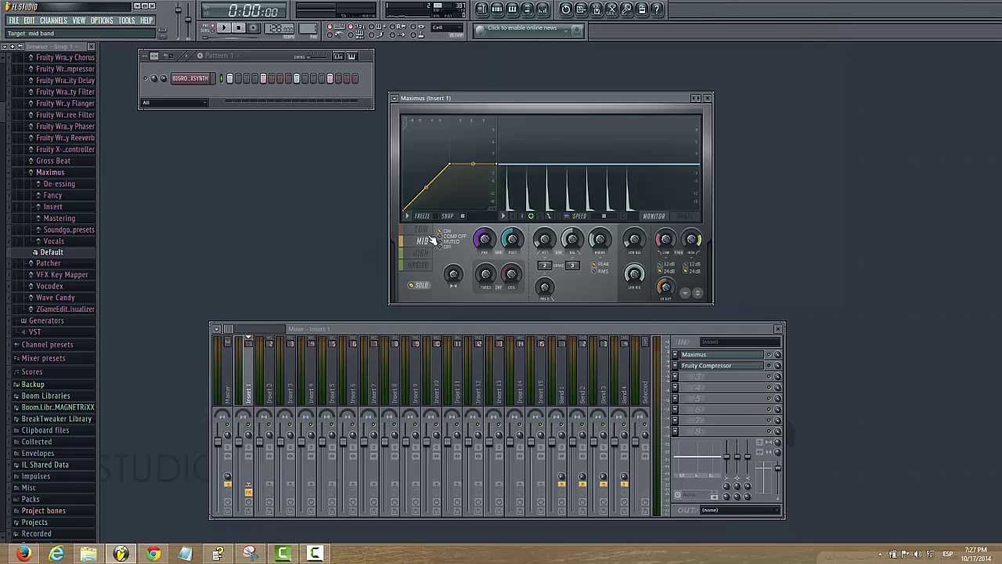
click(425, 232)
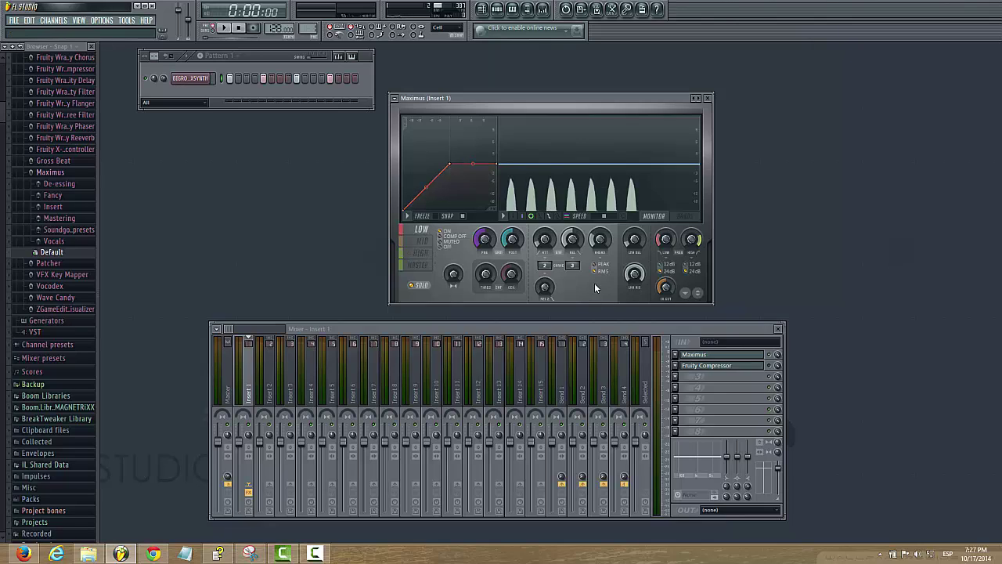
Step: Lower the Mid band curve's middle point slightly during playback, and pause the waveform display to compare it with the Master band
click(423, 242)
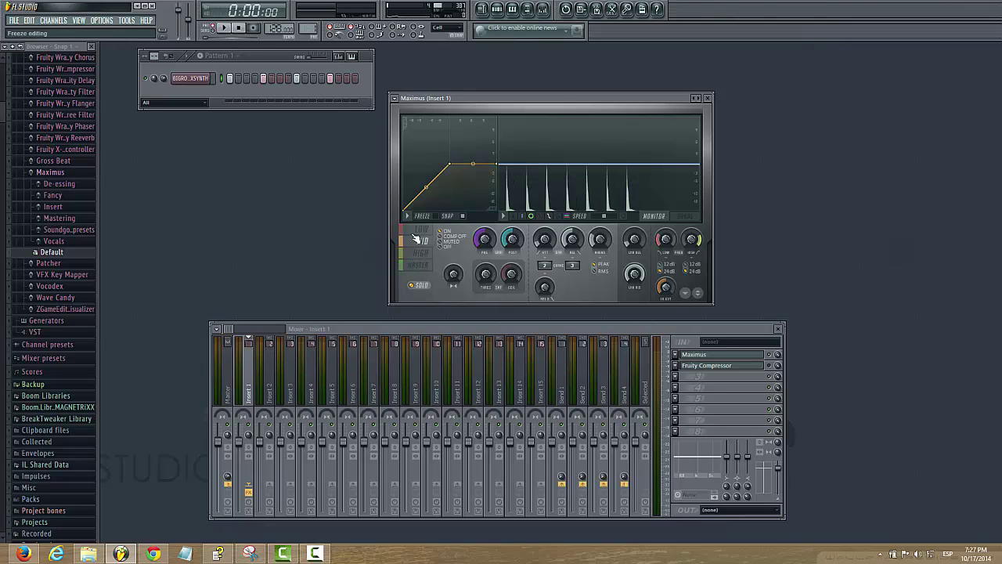
click(223, 28)
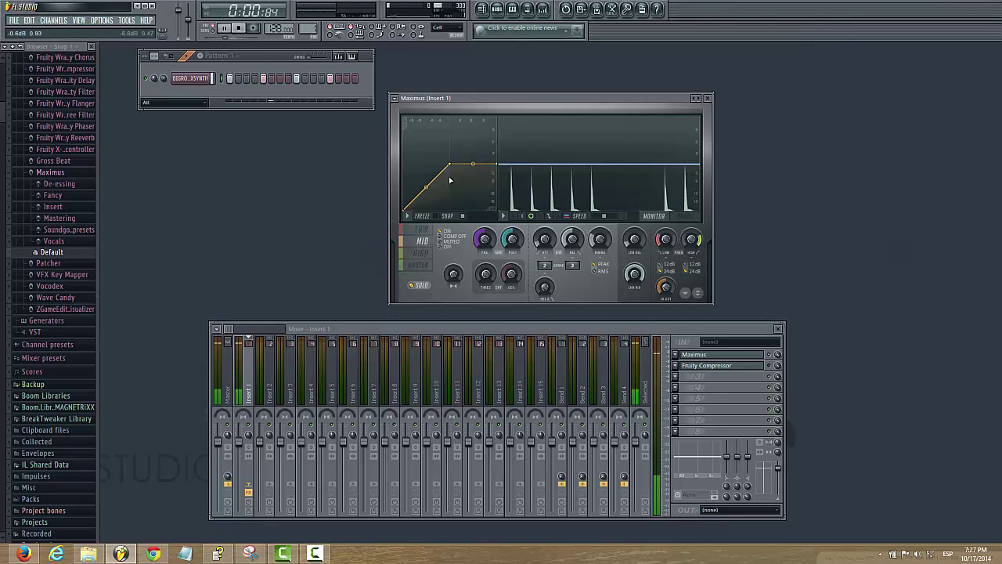
drag(450, 165, 451, 174)
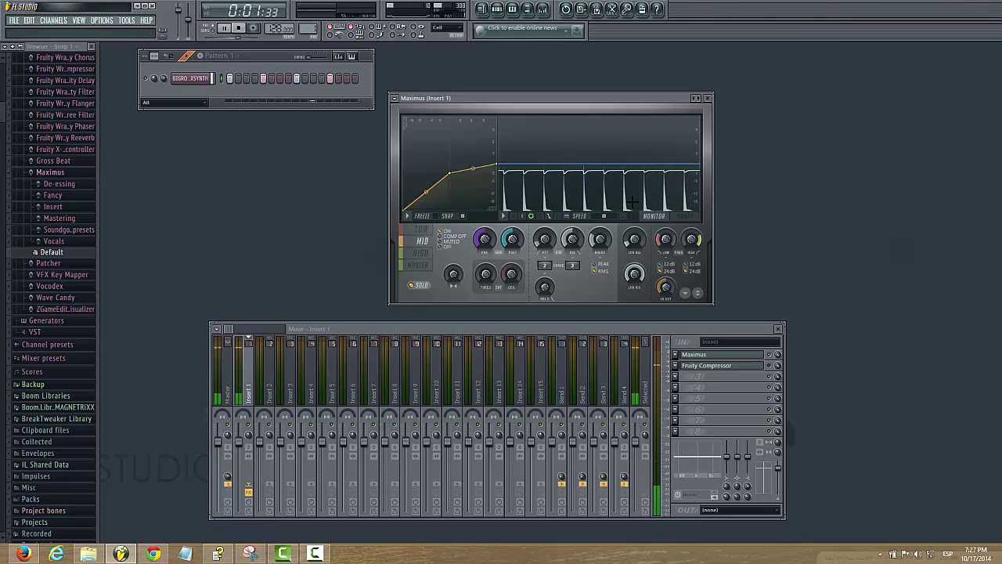
click(540, 157)
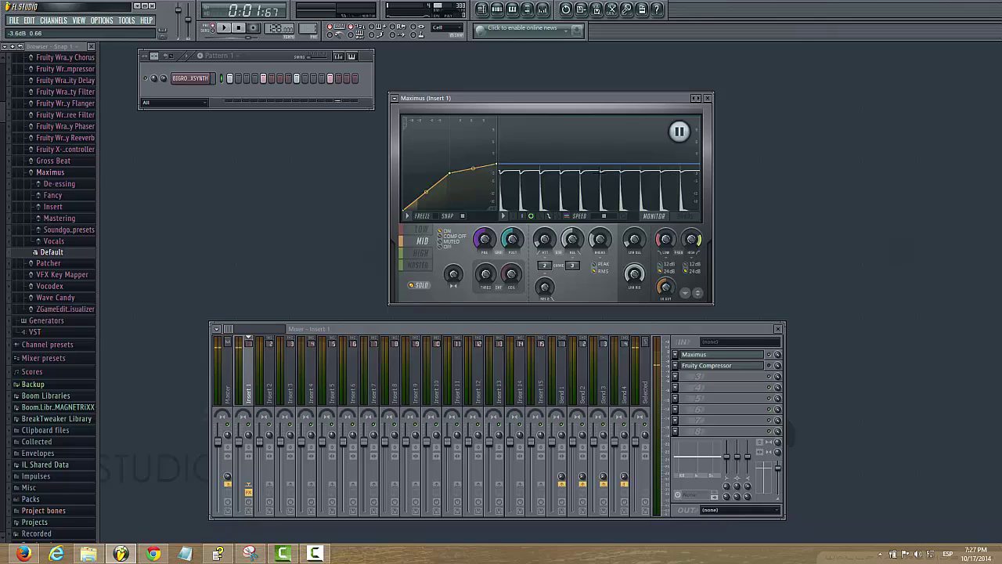
click(430, 264)
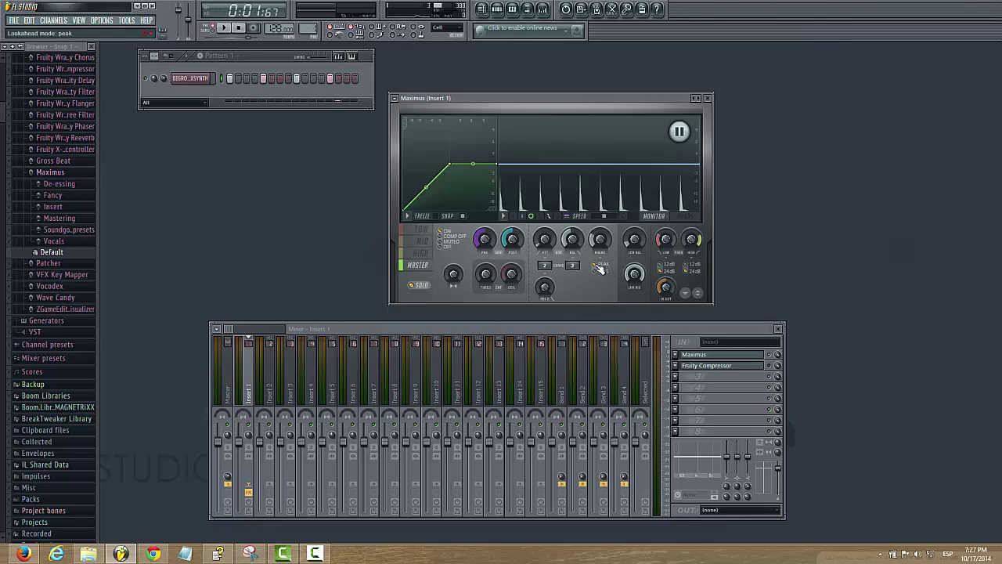